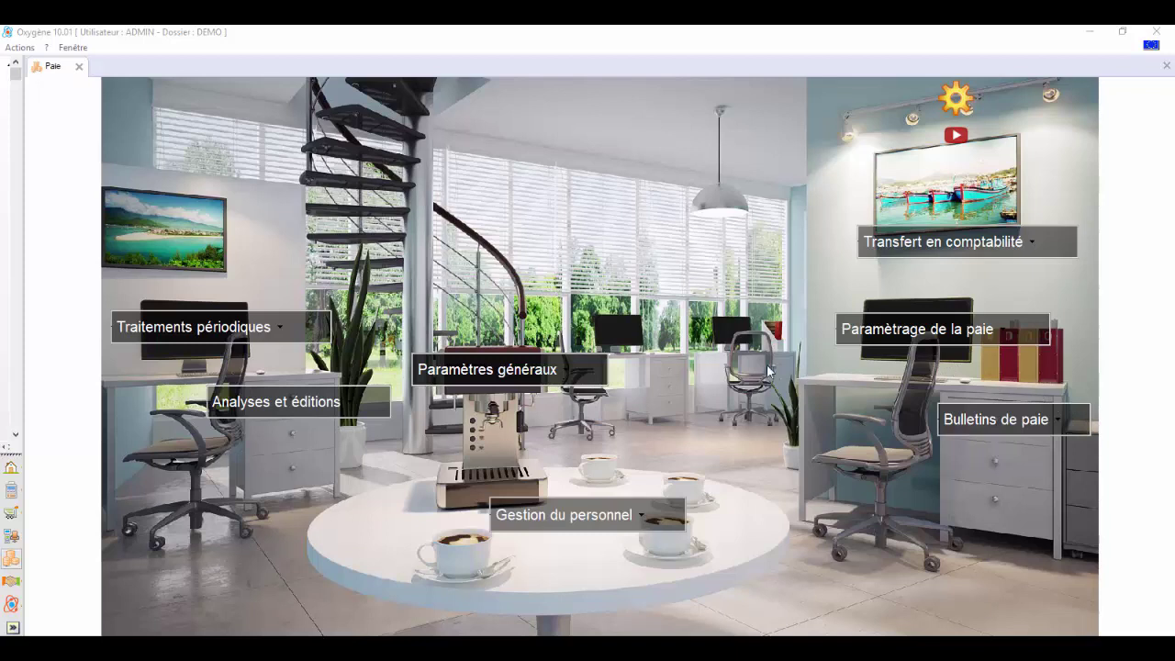
- Open the import of individualised PAS rates from the DSN periodic processing
left_click(248, 337)
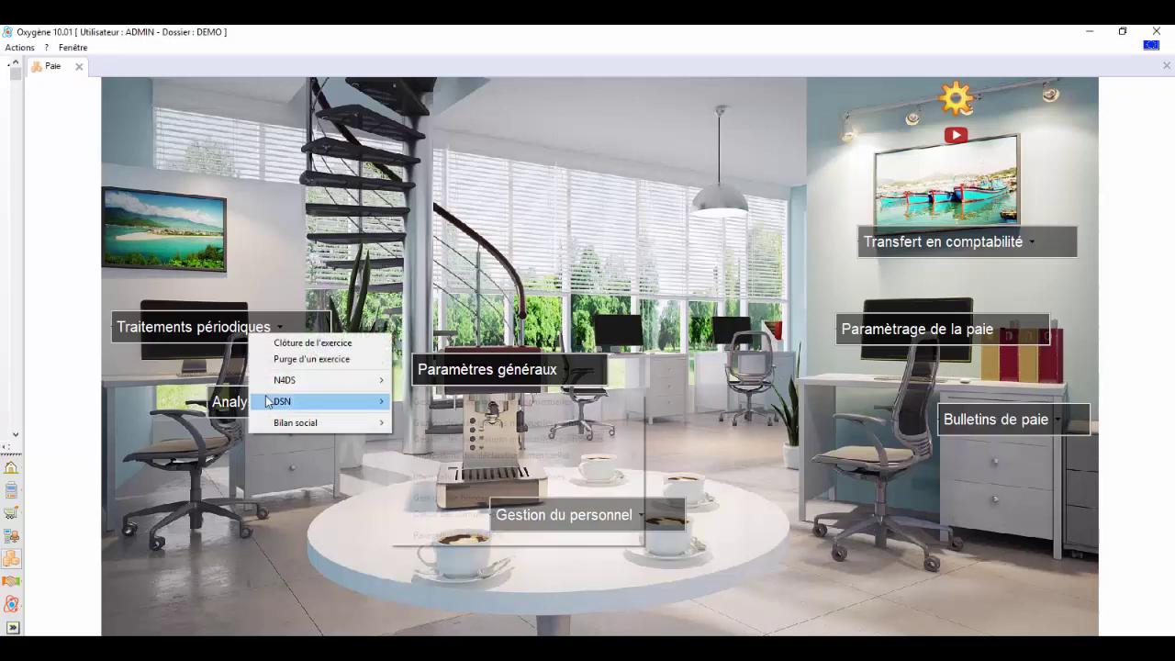
mouse_move(268, 401)
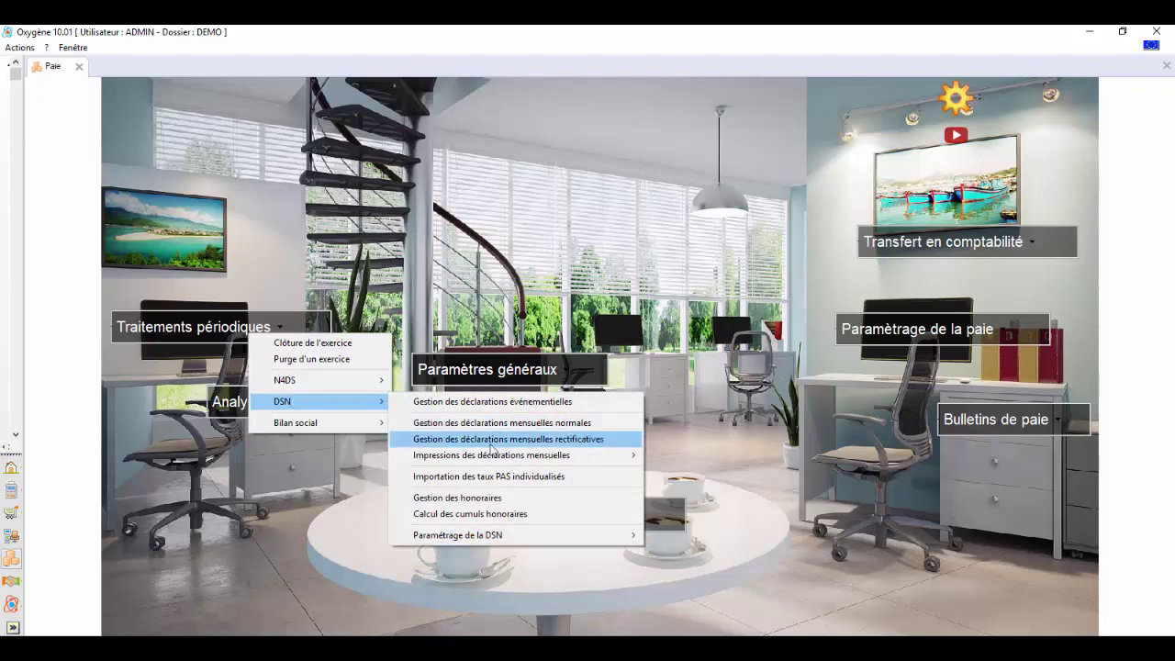
left_click(515, 476)
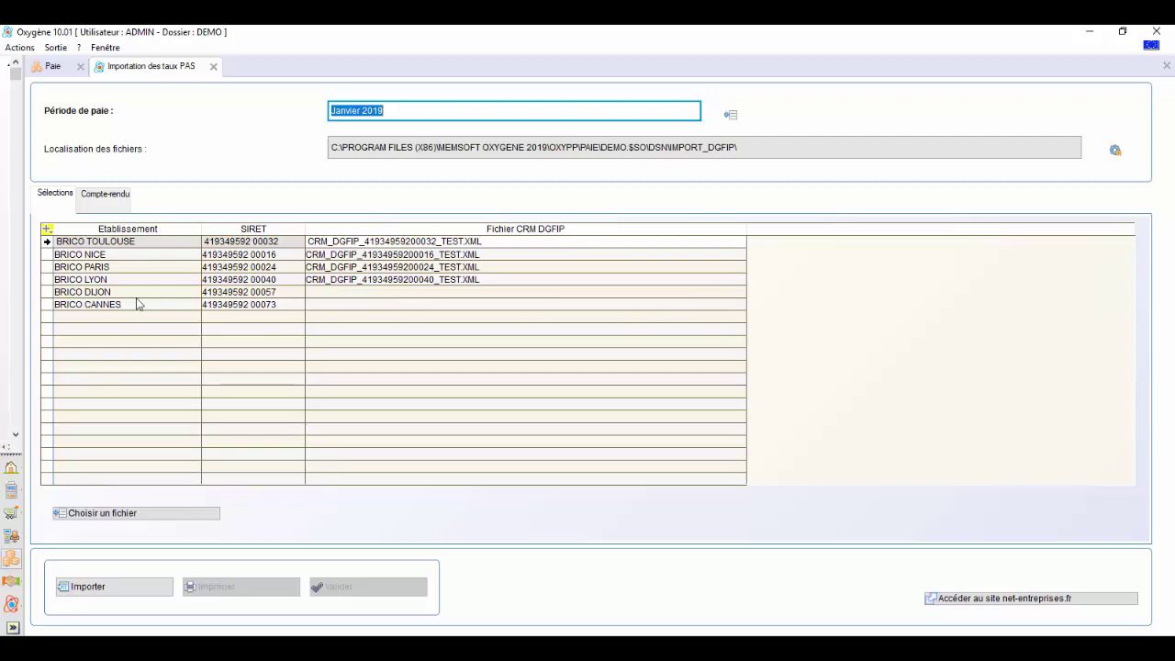
left_click(313, 294)
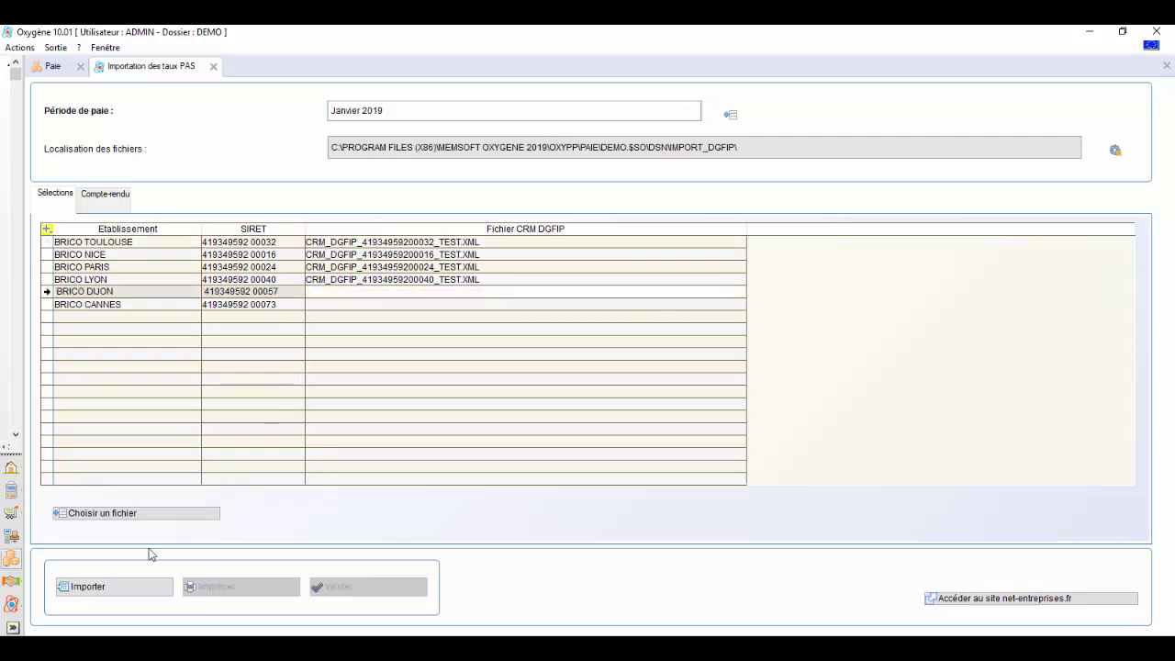
left_click(116, 516)
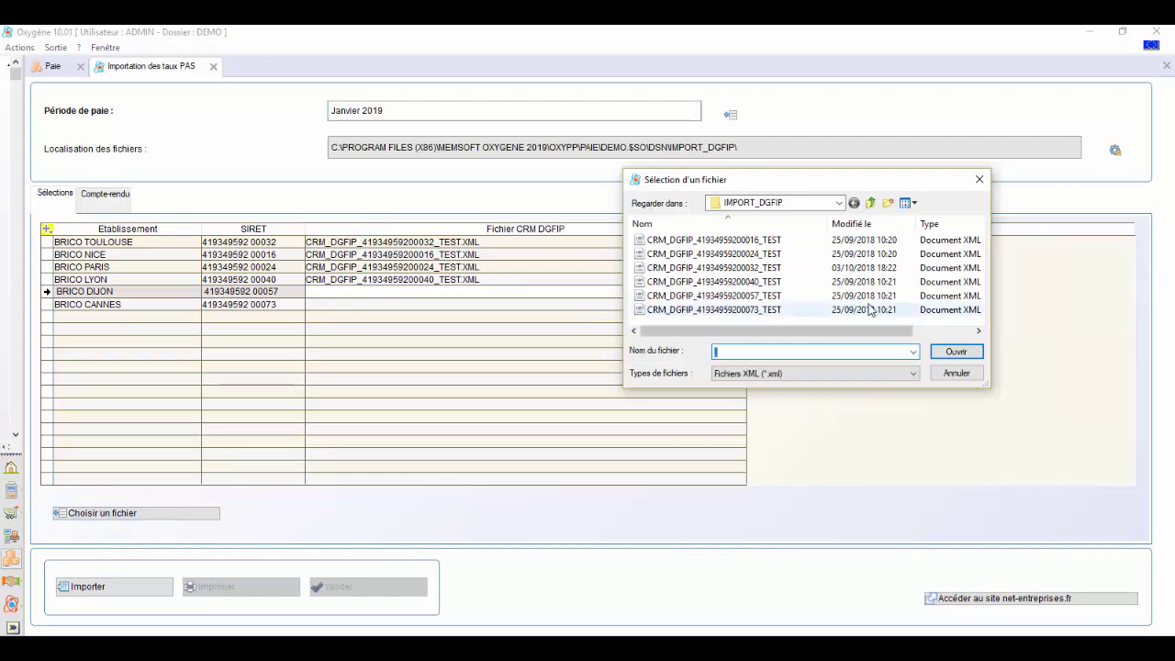
left_click(776, 296)
left_click(955, 353)
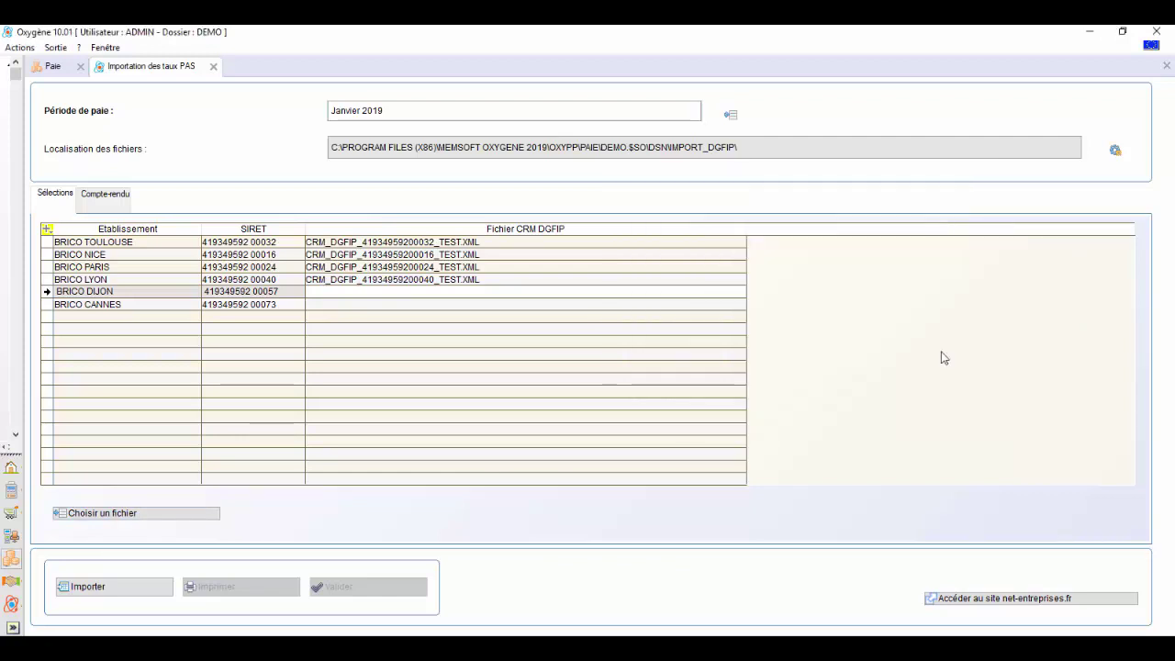
left_click(596, 304)
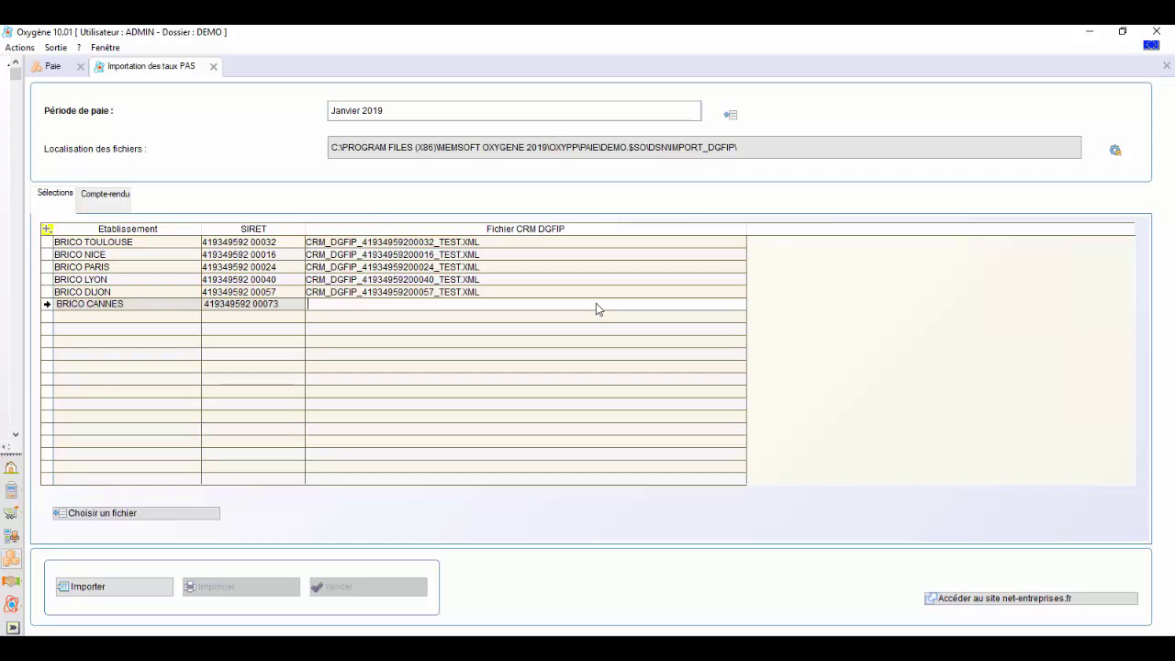
left_click(101, 515)
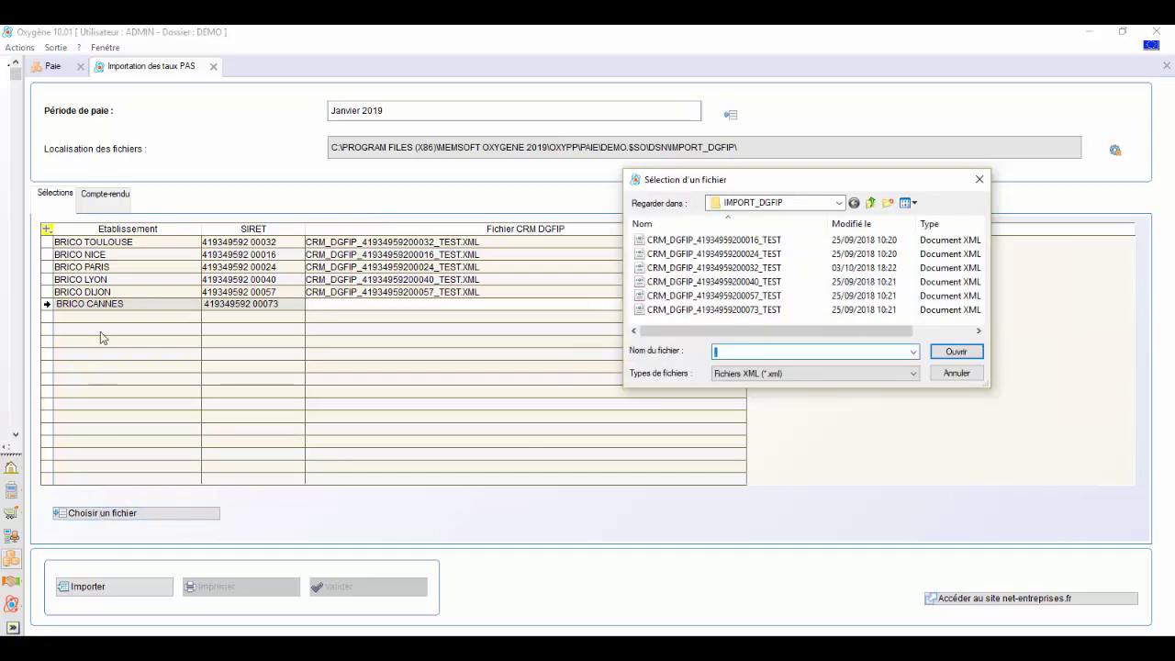
left_click(732, 269)
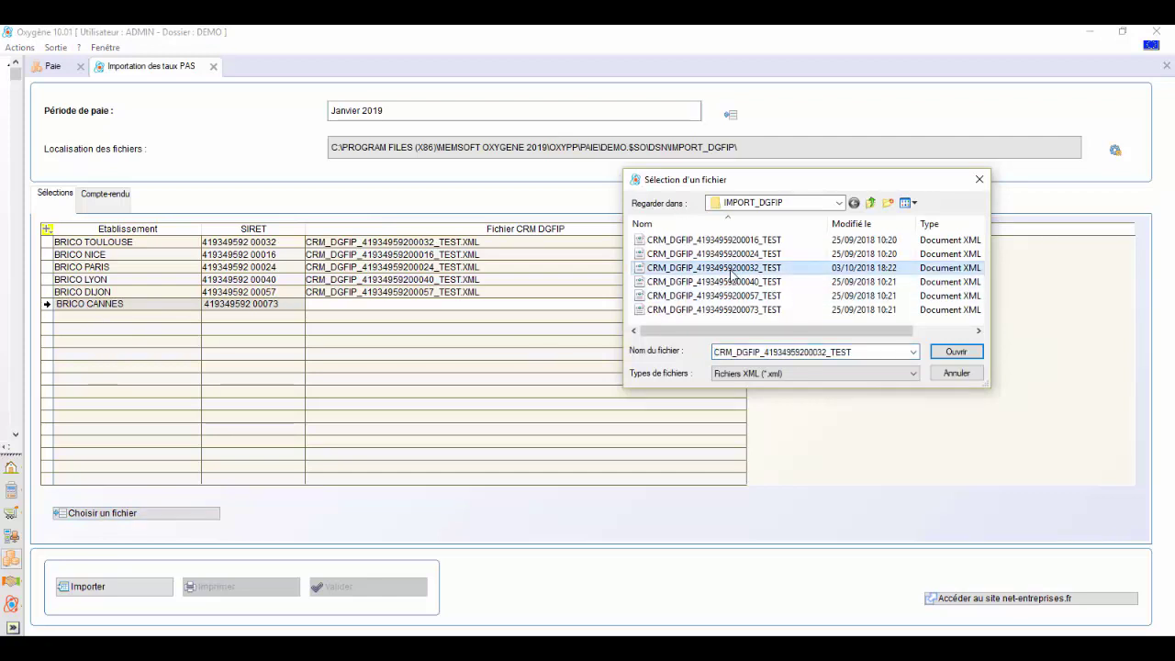
left_click(956, 352)
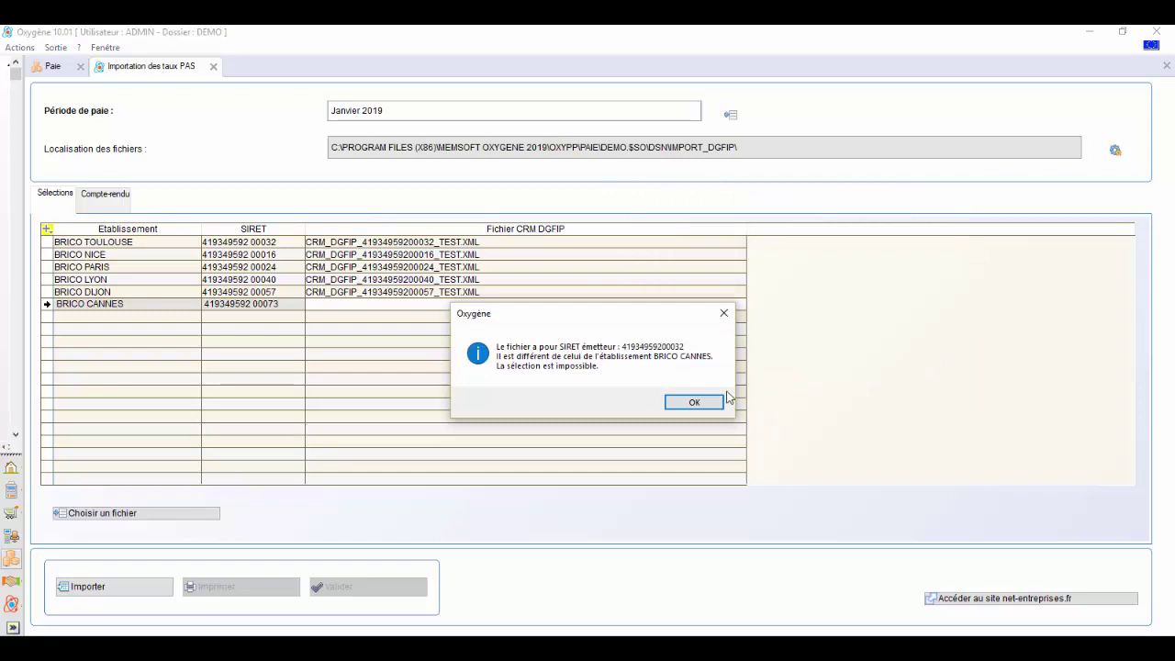
left_click(713, 405)
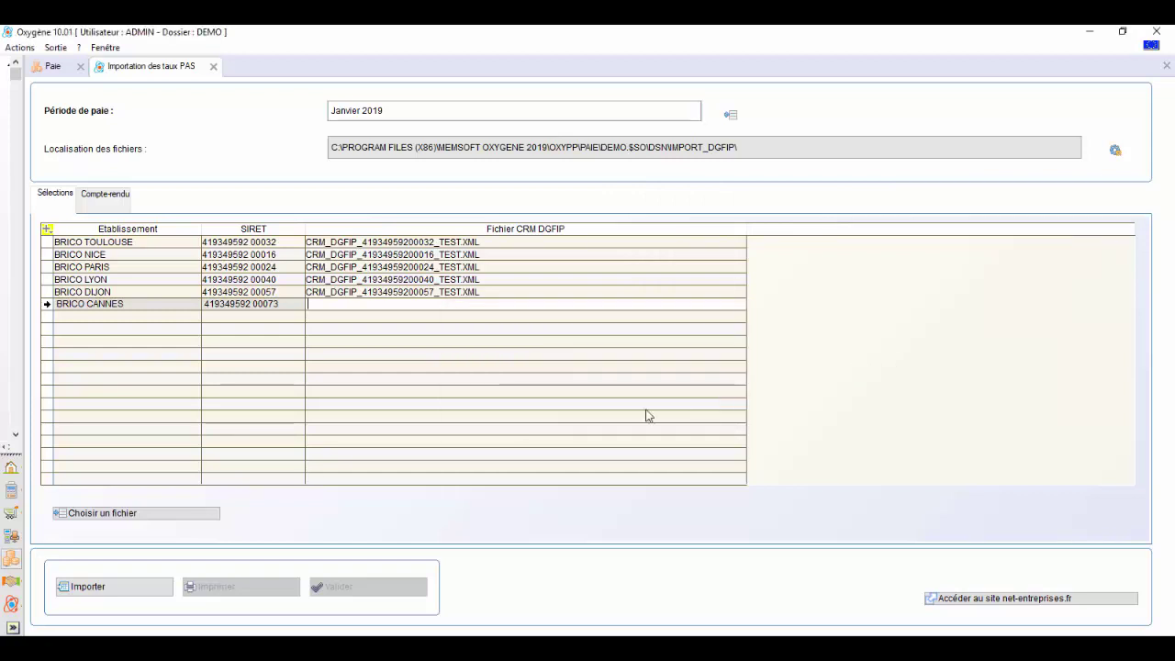
left_click(163, 513)
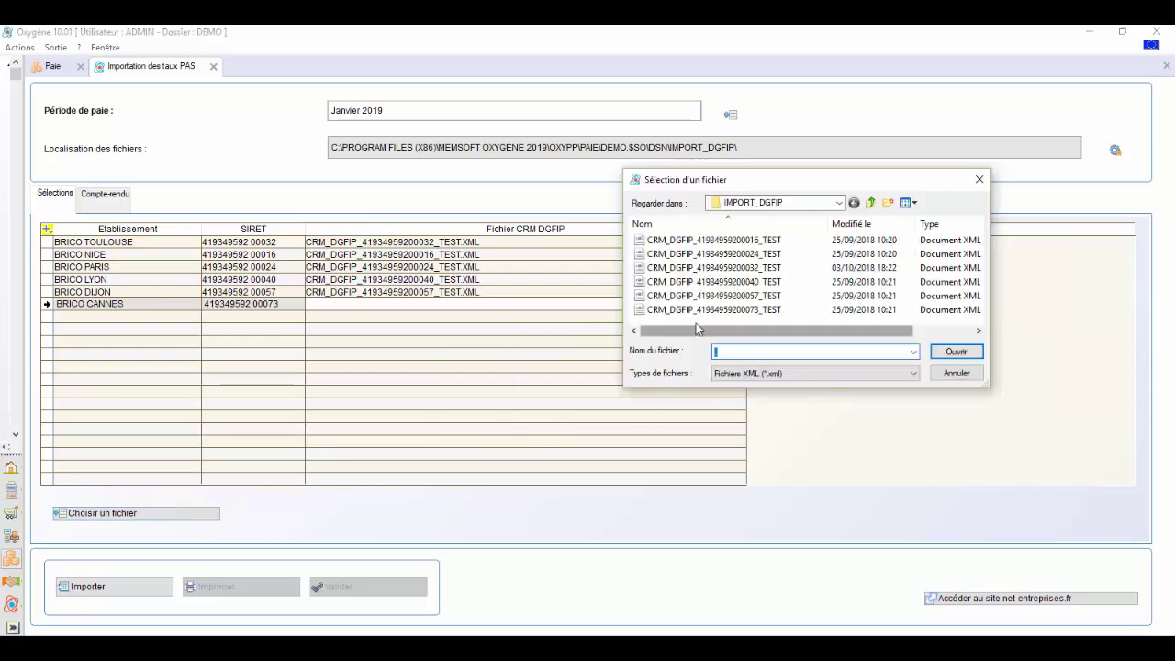
left_click(734, 309)
left_click(956, 351)
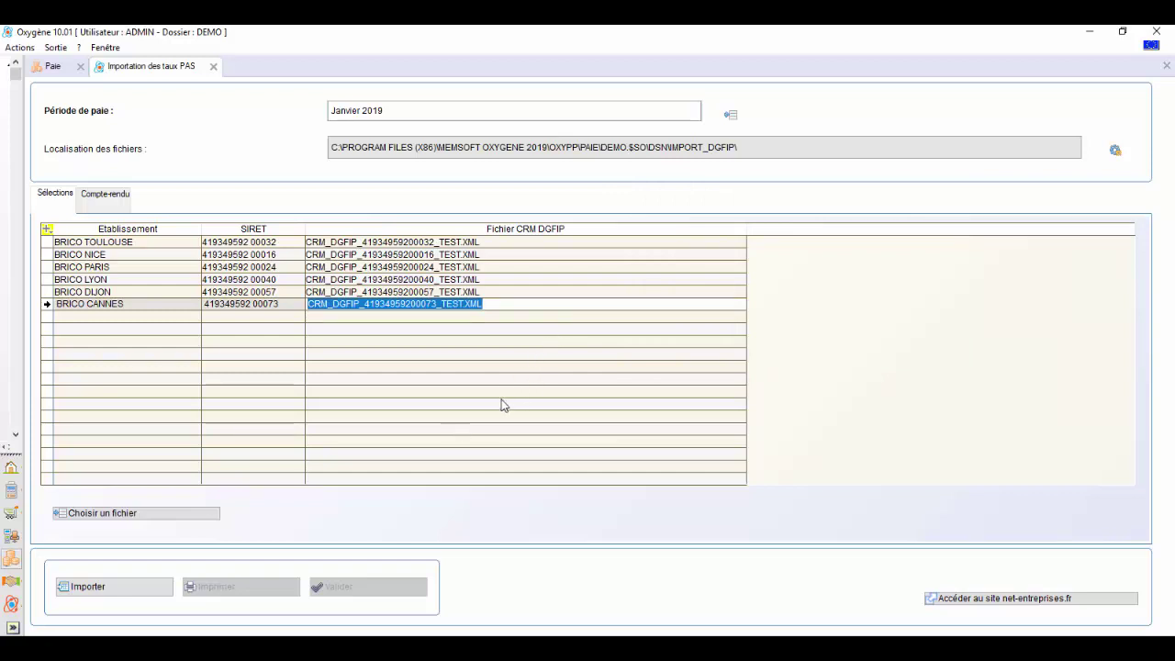
- Import the selected rate files for Janvier 2019, agreeing to redo the import for that period
left_click(137, 588)
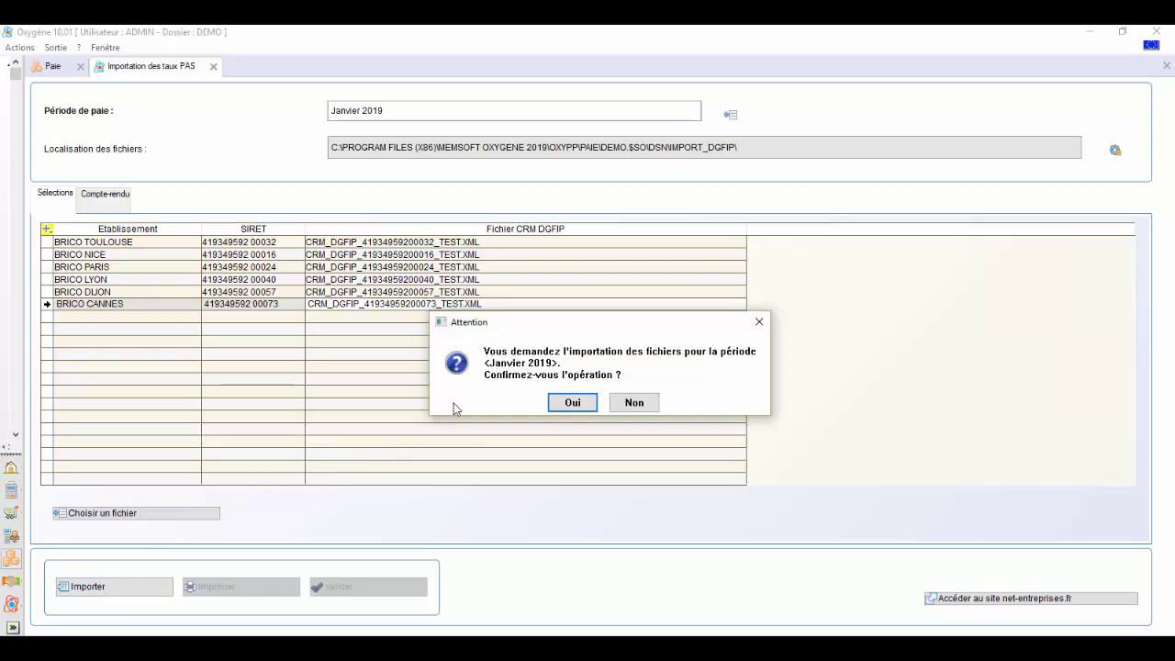
left_click(555, 404)
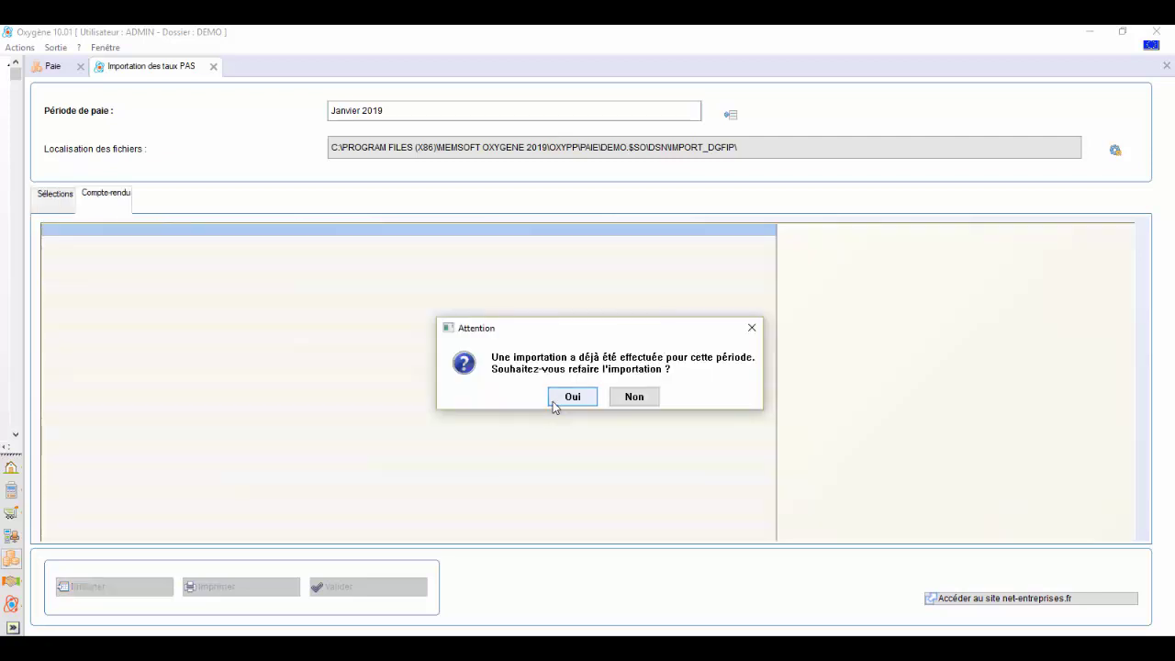
left_click(553, 401)
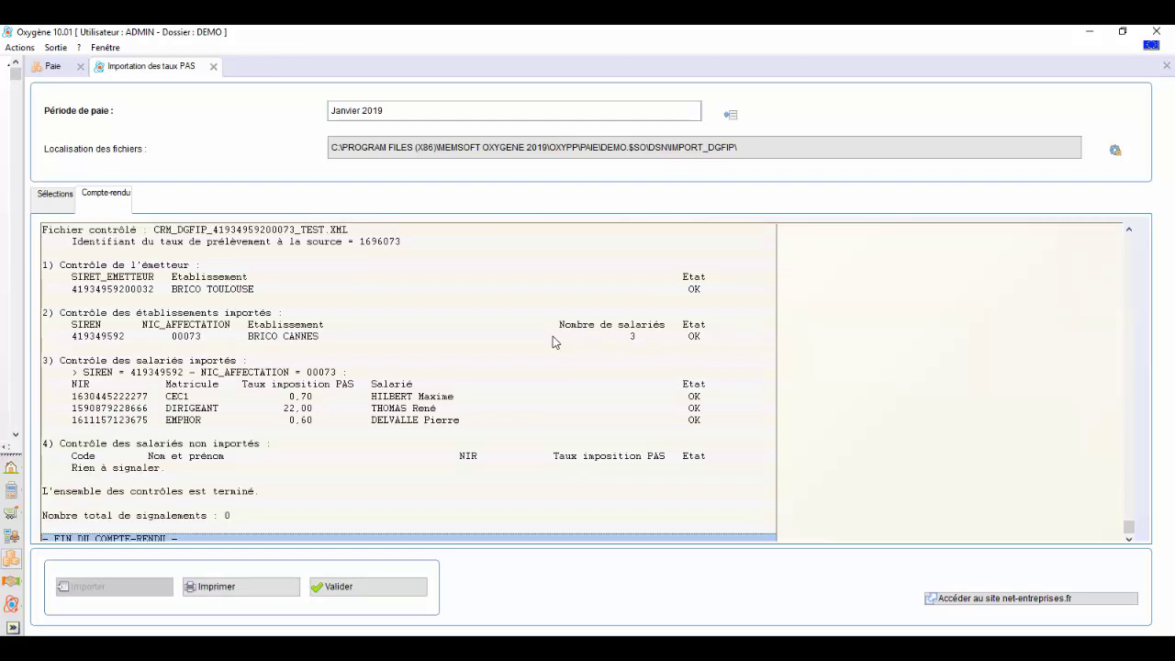
- Examine the import report from its beginning, checking each establishment's imported employees, PAS rates and control status
left_click_drag(1129, 535, 1129, 245)
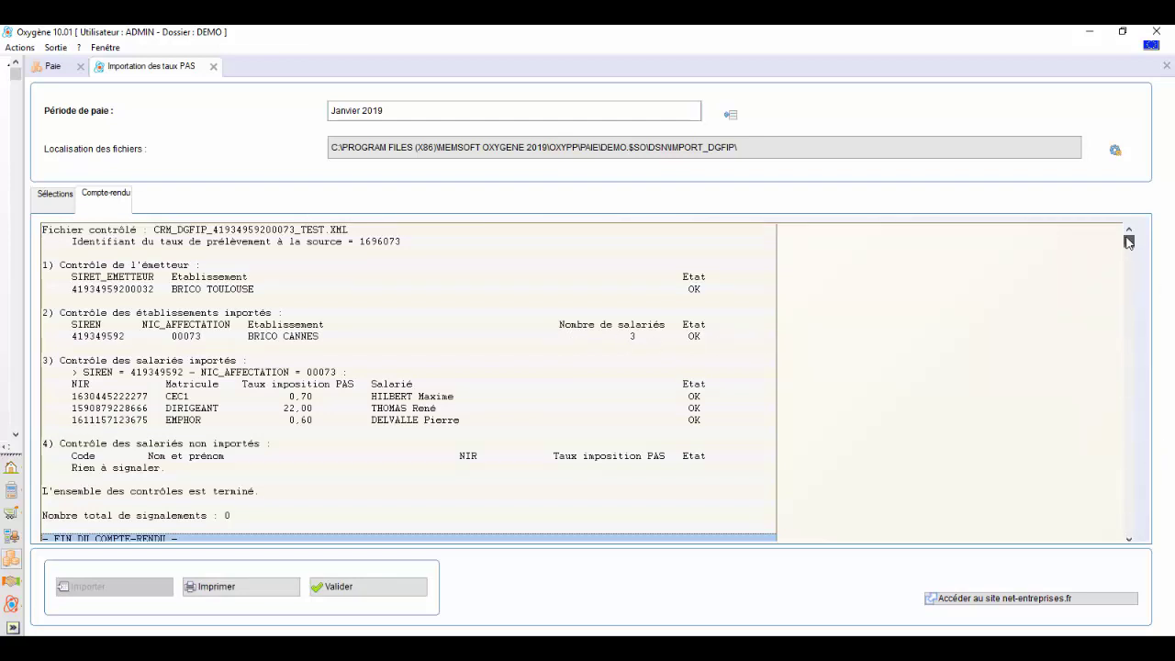
left_click(577, 327)
key("Down")
key("Down")
key("Down")
key("Down")
key("Down")
key("Down")
key("Down")
key("Down")
key("Down")
key("Down")
key("Down")
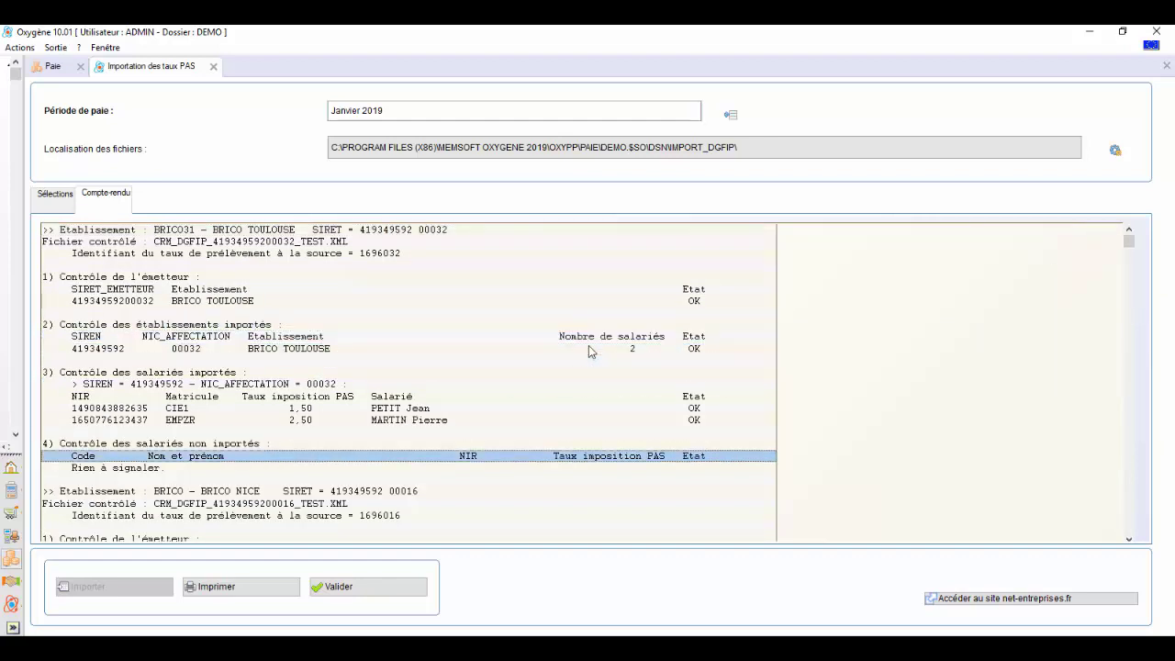
key("Down")
key("Down")
key("Down")
key("Down")
key("Down")
key("Down")
key("Down")
key("Down")
key("Down")
key("Down")
key("Down")
key("Down")
key("Down")
key("Down")
key("Down")
key("Down")
key("Down")
key("Down")
key("Down")
key("Down")
key("Down")
key("Down")
key("Down")
key("Down")
key("Down")
key("Down")
key("Down")
key("Down")
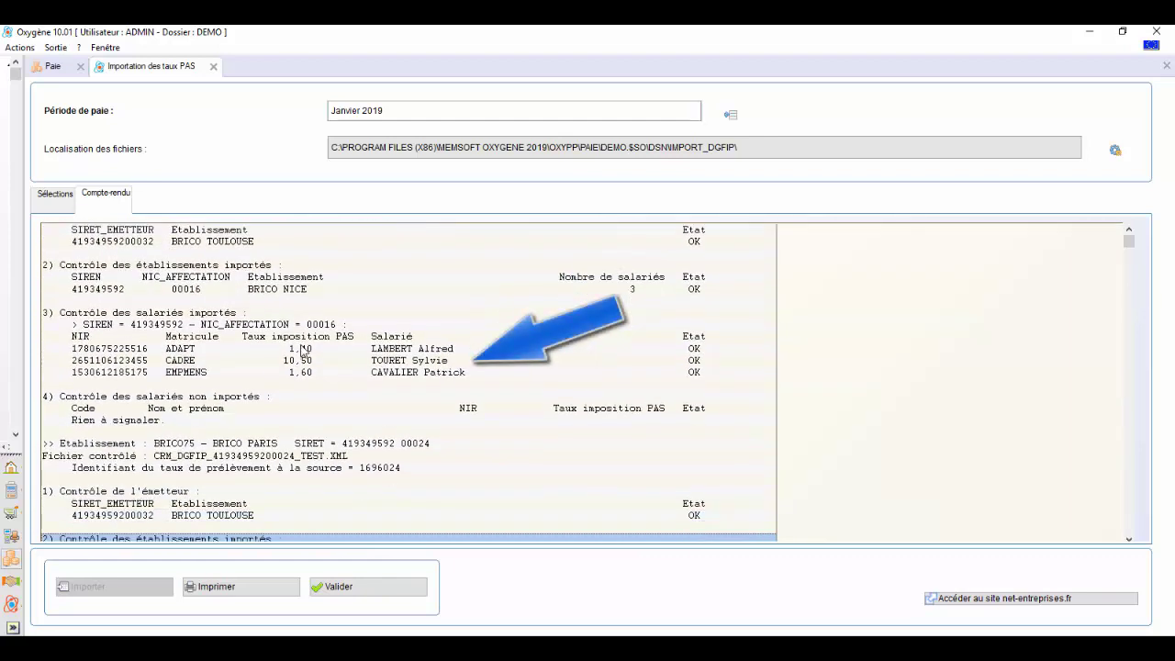
key("Down")
key("Down")
key("Down")
key("Down")
key("Down")
key("Down")
key("Down")
key("Down")
key("Down")
key("Down")
key("Down")
key("Down")
key("Down")
key("Down")
key("Down")
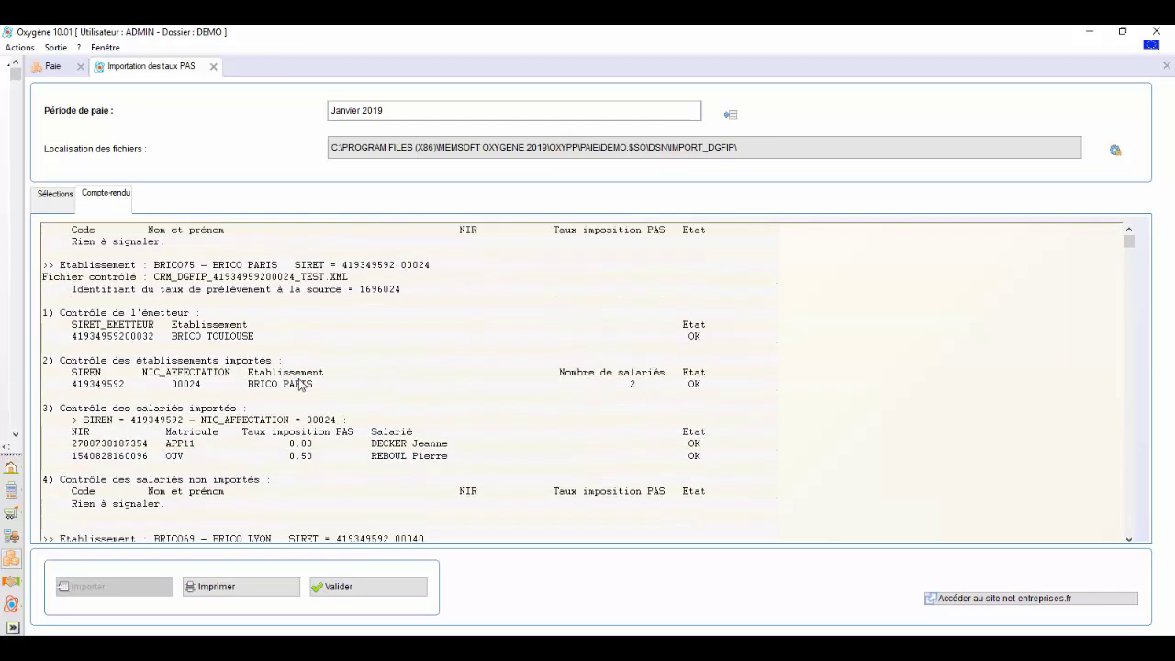
key("Down")
key("Down")
key("Down")
key("Down")
key("Down")
key("Down")
key("Down")
key("Down")
key("Down")
key("Down")
key("Down")
key("Down")
key("Down")
key("Down")
key("Down")
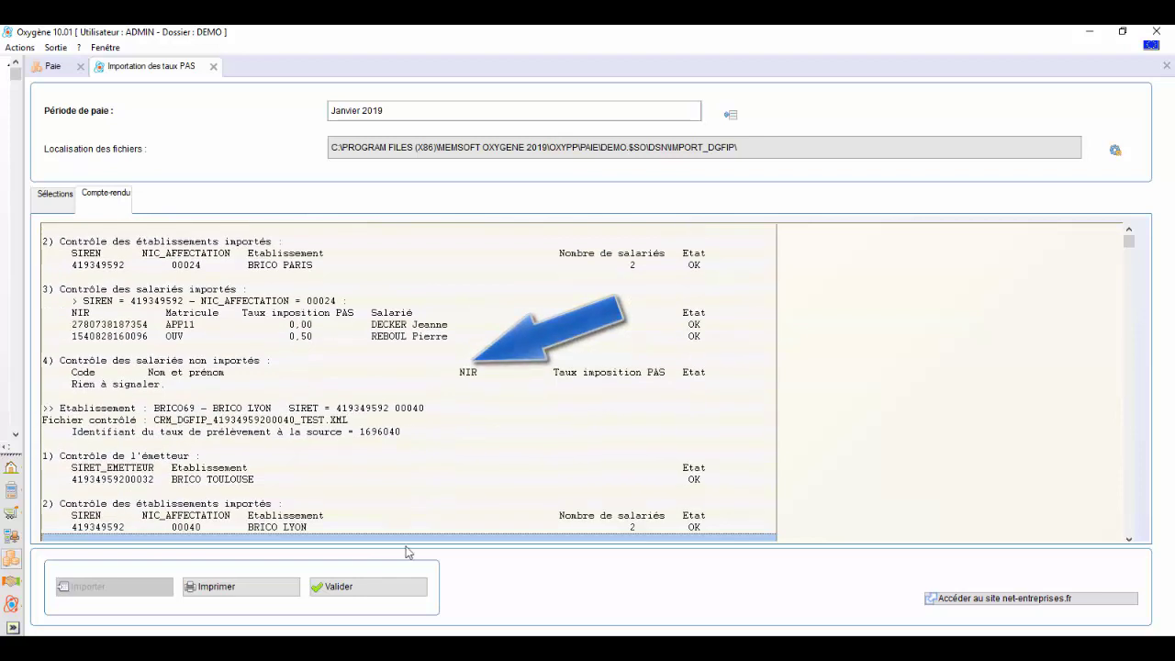
- Validate the Janvier 2019 import to update the employees' specific tax rates
left_click(375, 589)
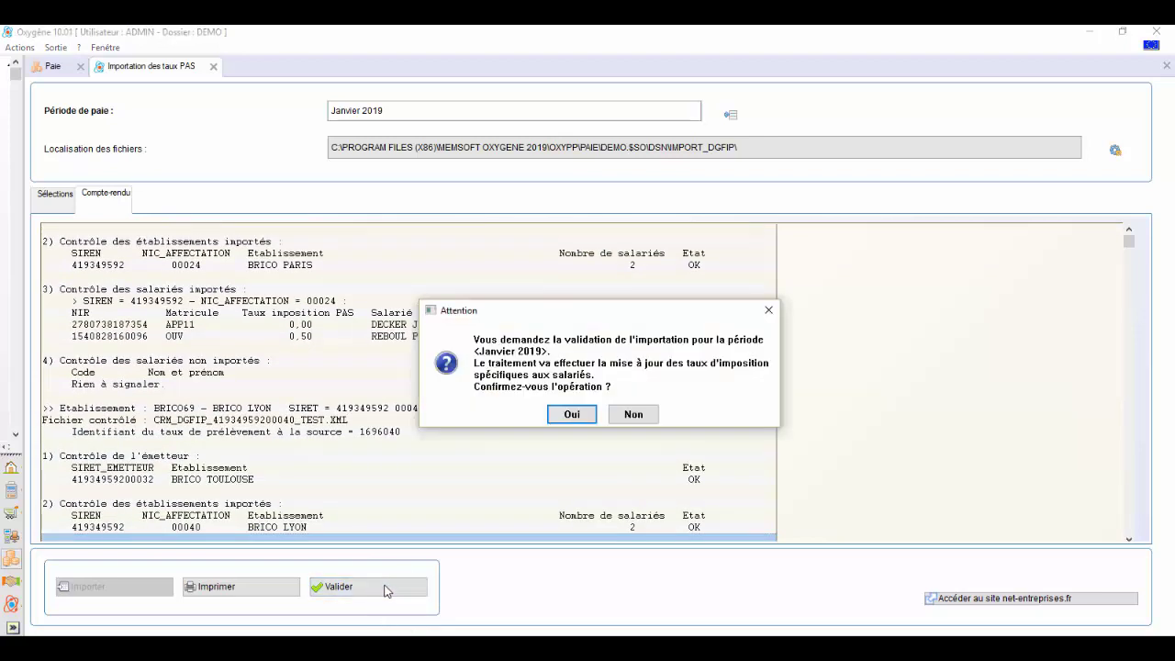
left_click(564, 416)
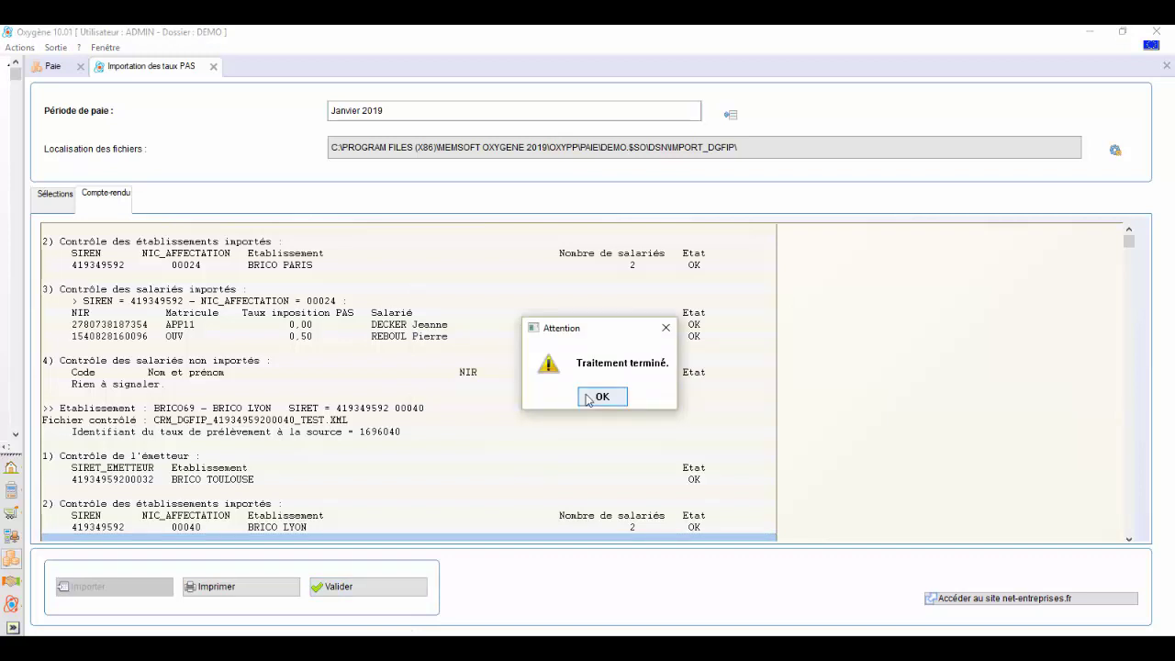
left_click(598, 397)
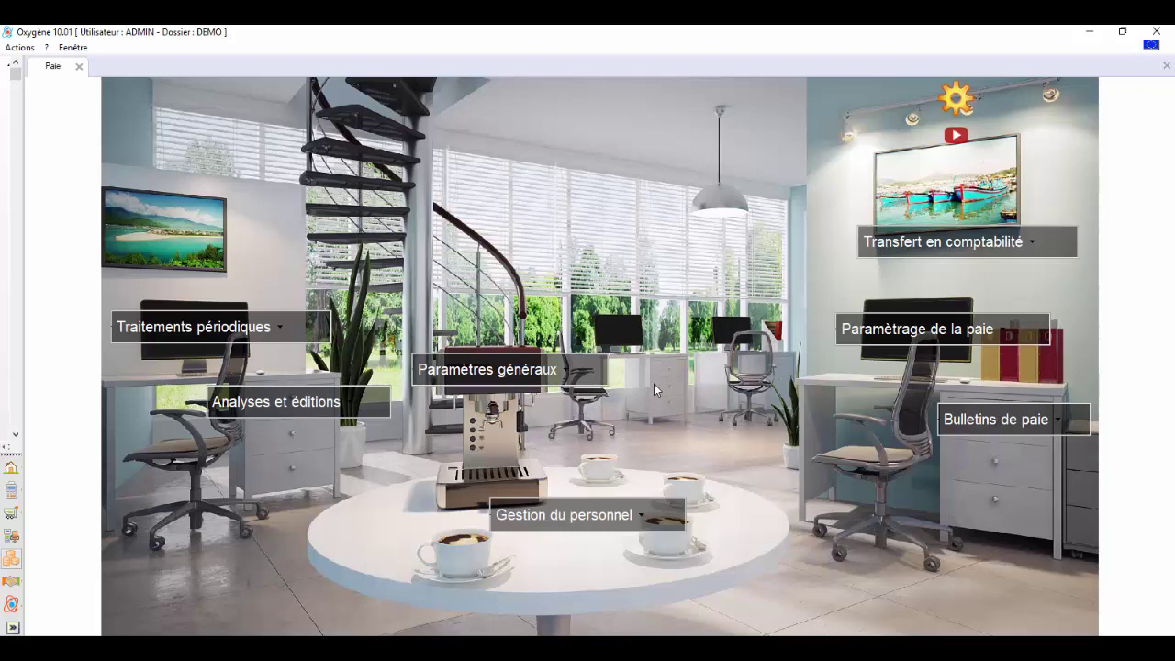
- Find the IMPOT_PAS calculation constant by the code filter "imp", review its employee-specific values, and close it with the constants list
left_click(906, 339)
left_click(951, 445)
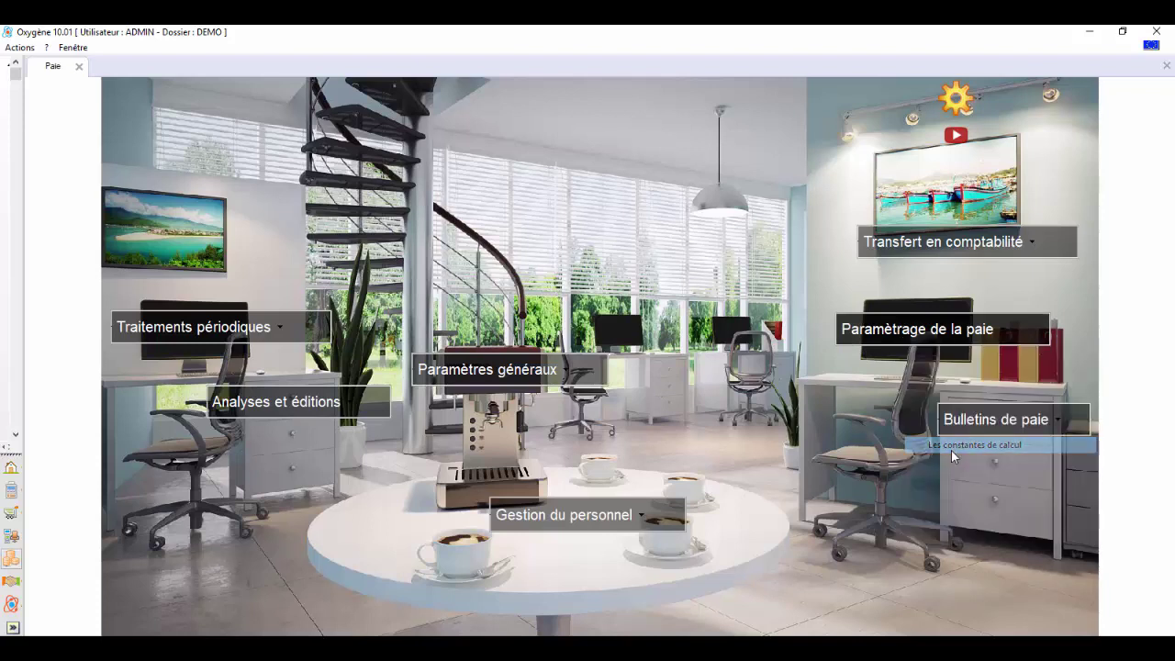
type("imp")
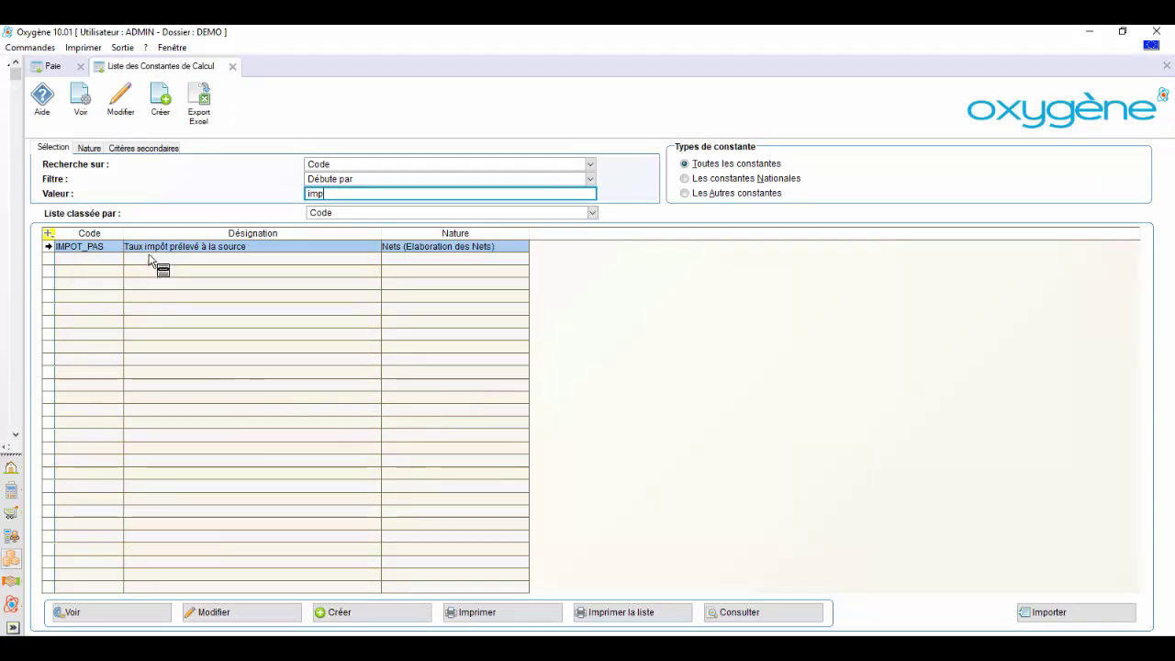
left_click(152, 613)
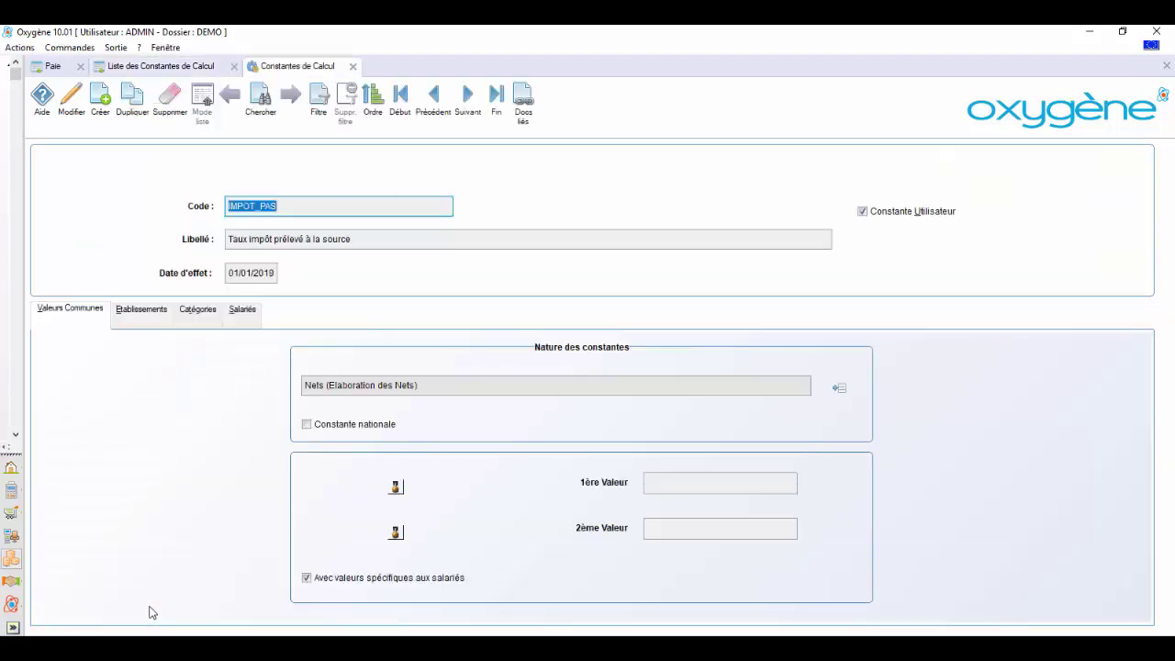
left_click(241, 312)
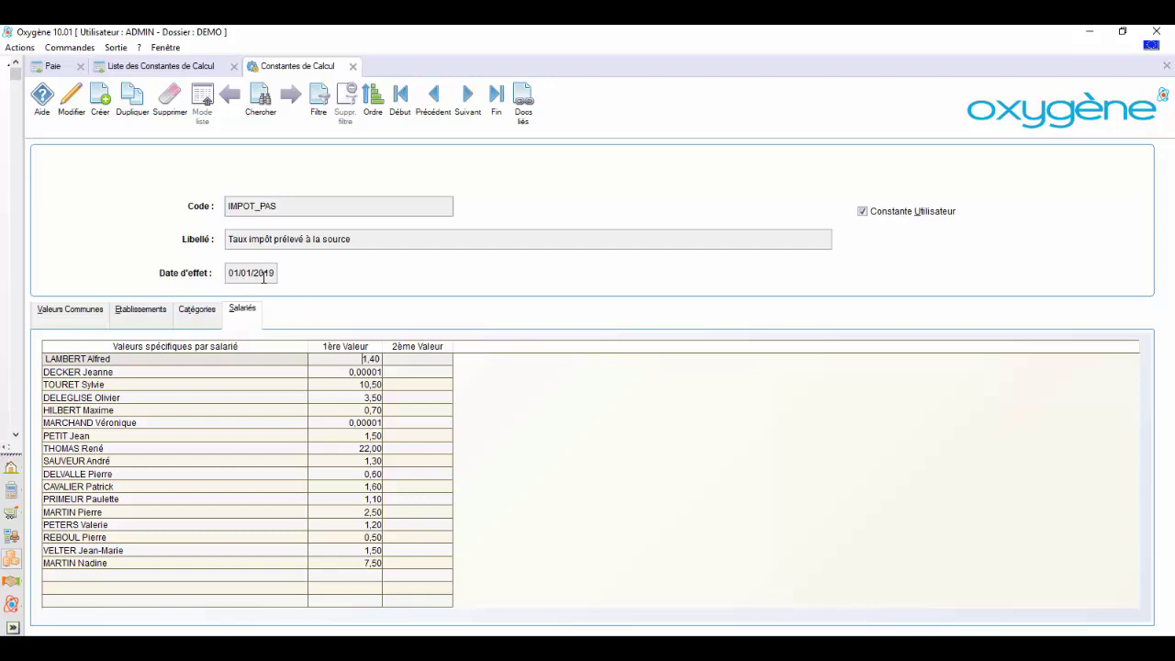
left_click(353, 66)
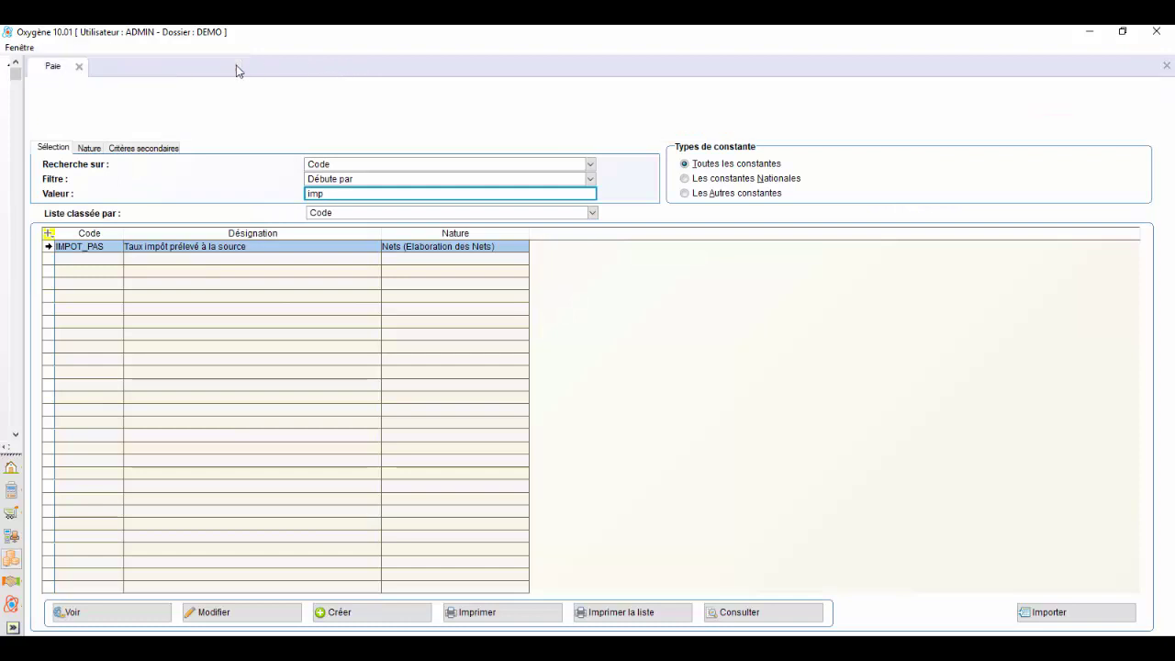
left_click(232, 67)
- Open the payslip list and calculate all payslips for Janvier 2019
left_click(992, 418)
left_click(1013, 429)
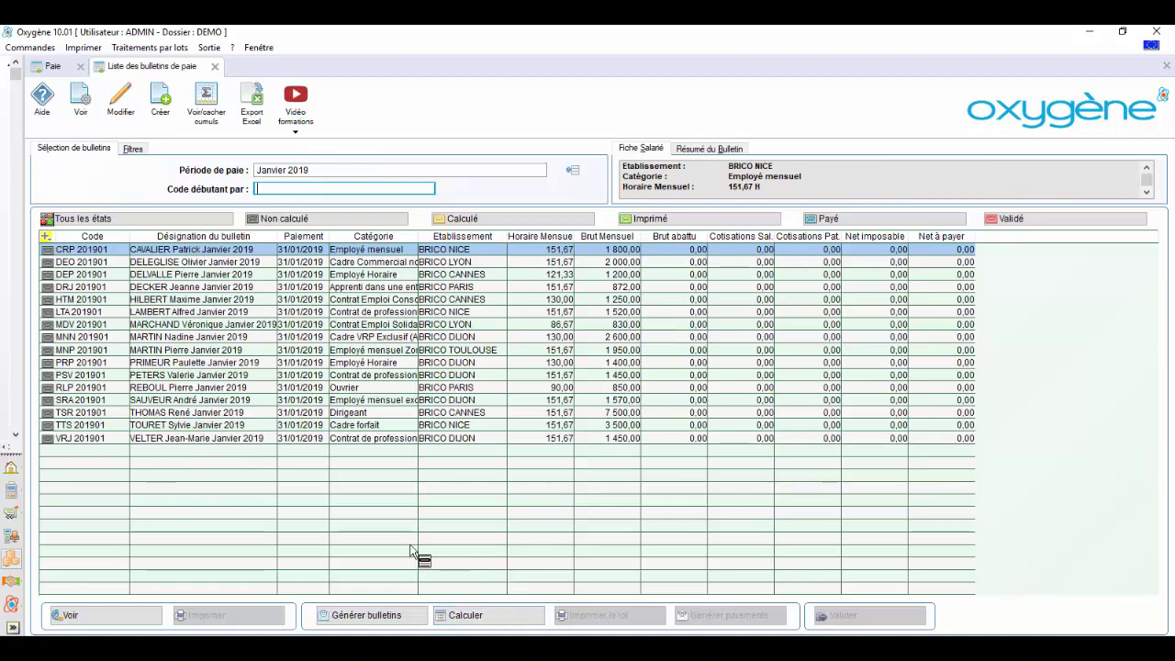
left_click(484, 621)
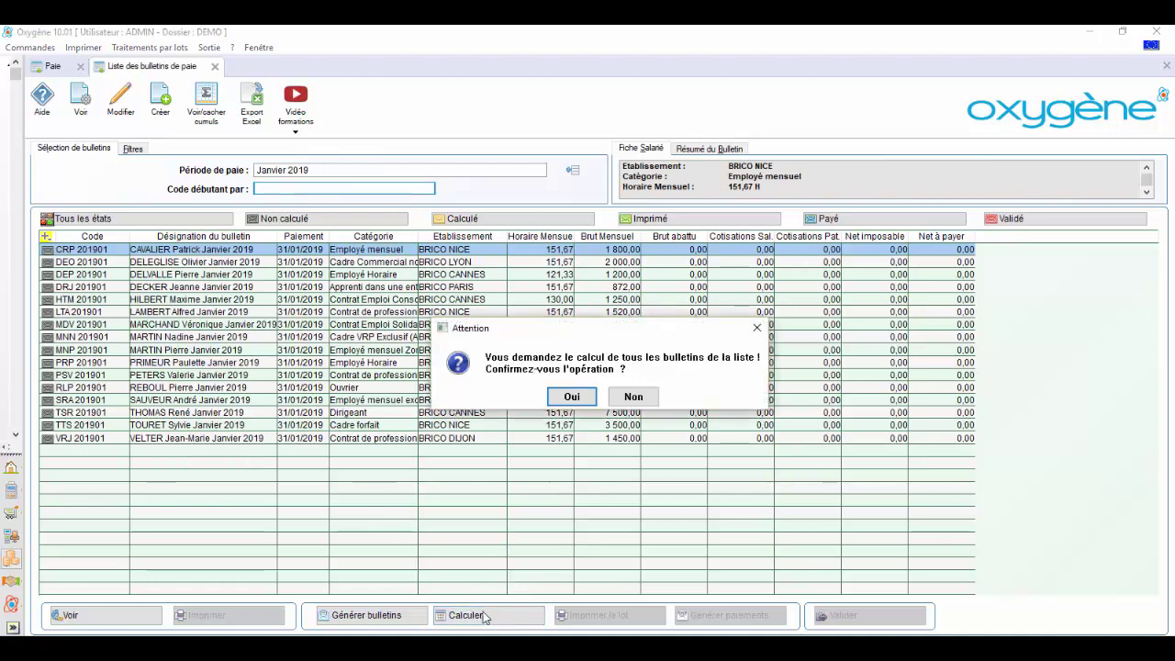
left_click(571, 397)
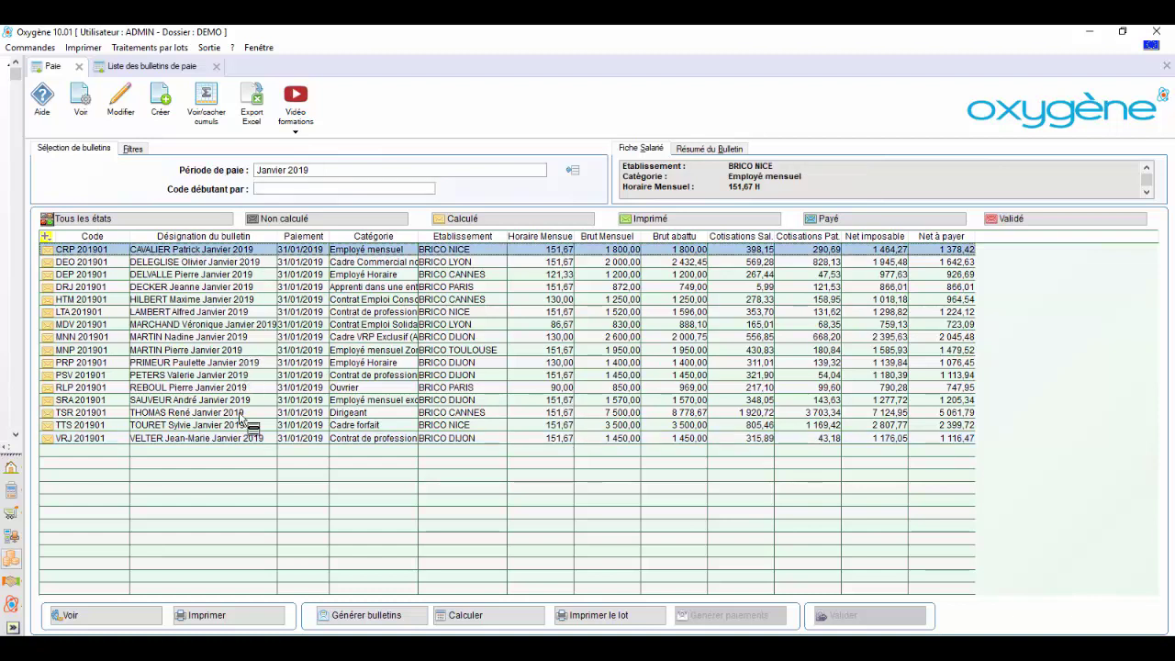
- Preview on screen the draft payslip selected at the head of the Janvier 2019 list
left_click(240, 615)
left_click(532, 373)
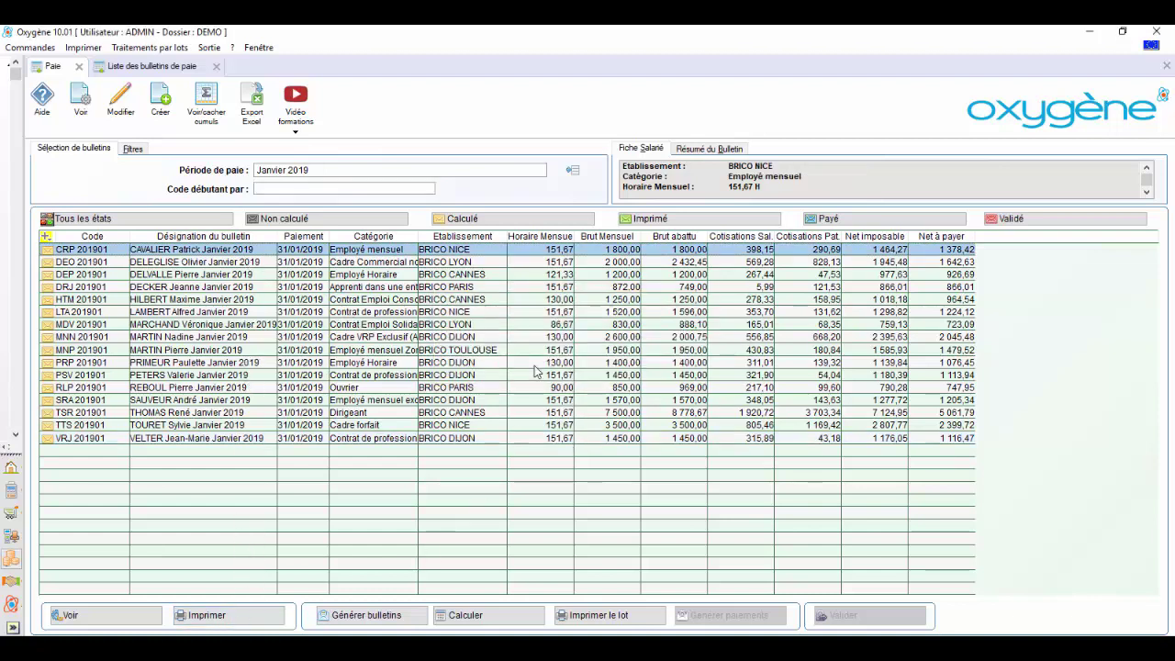
left_click(714, 232)
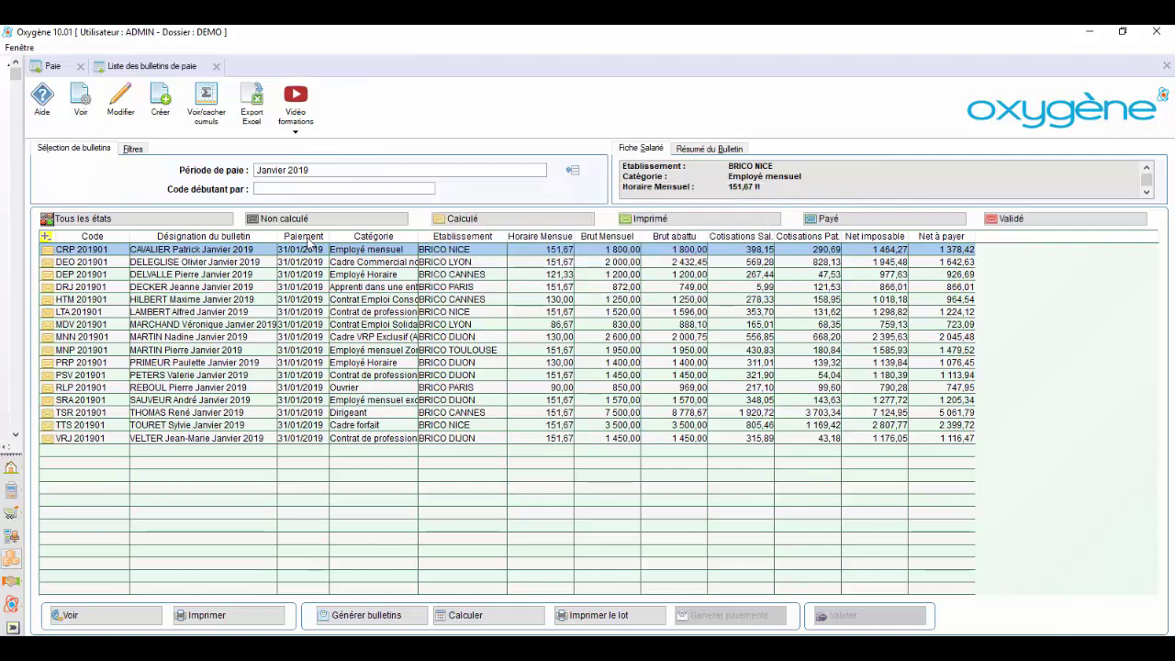
left_click(216, 224)
left_click(338, 161)
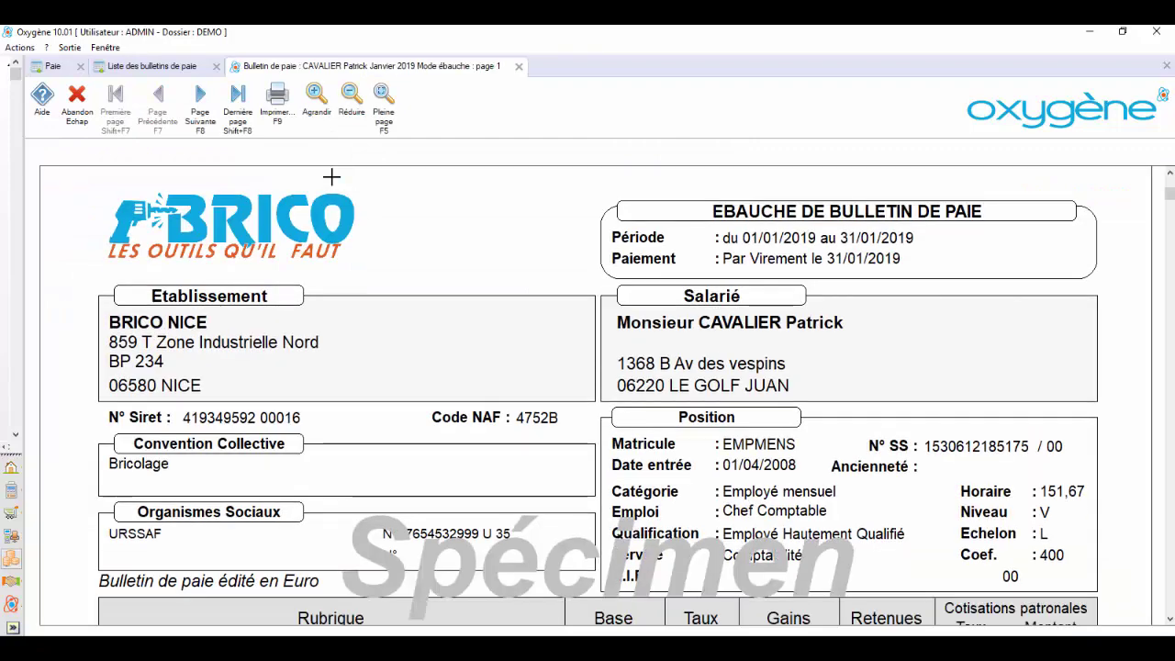
- Check the withholding tax line and net pay in the payslip preview, and close the preview and the payslip list
scroll(367, 184, "down", 2)
left_click_drag(1171, 213, 1171, 581)
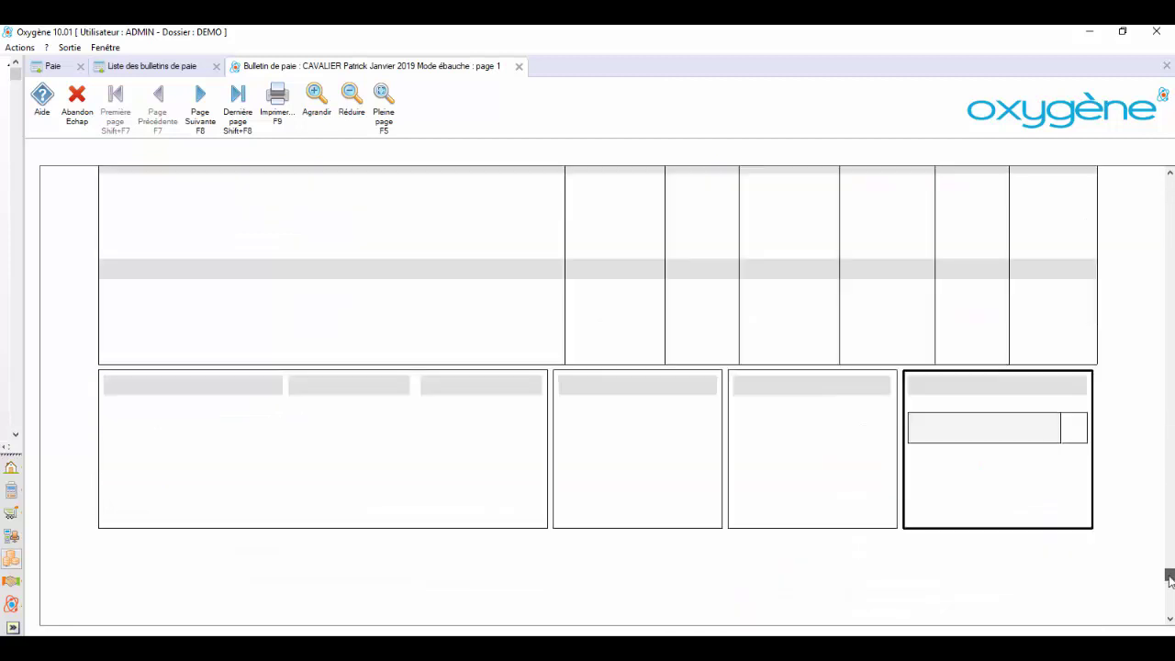
scroll(765, 490, "up", 2)
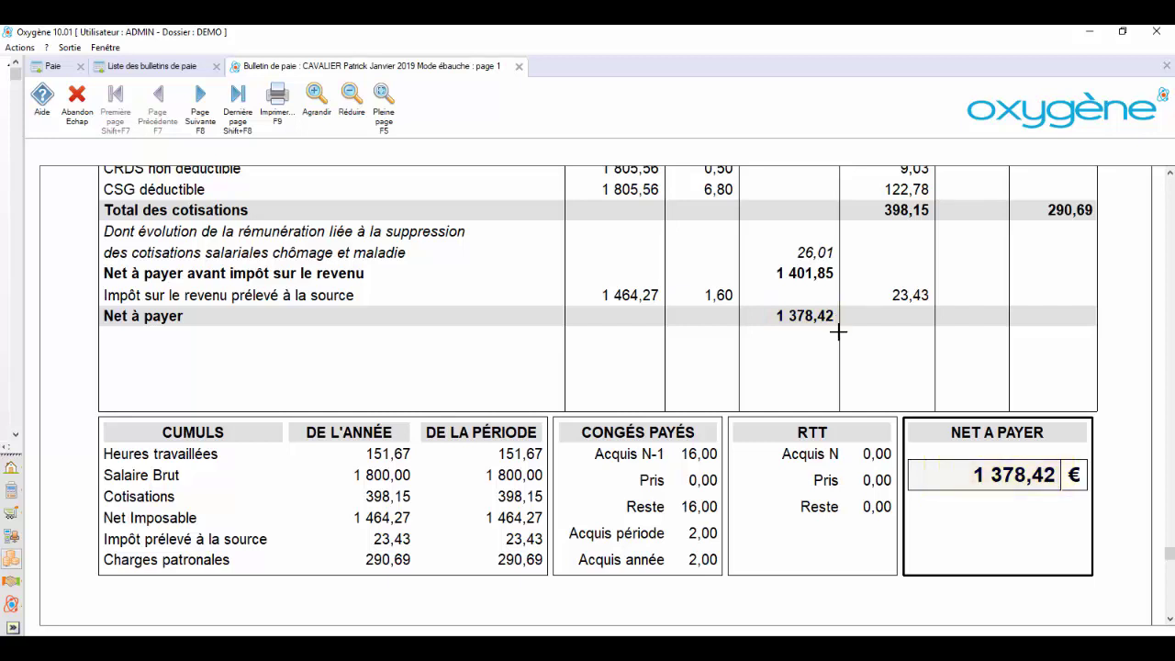
key("Escape")
key("Escape")
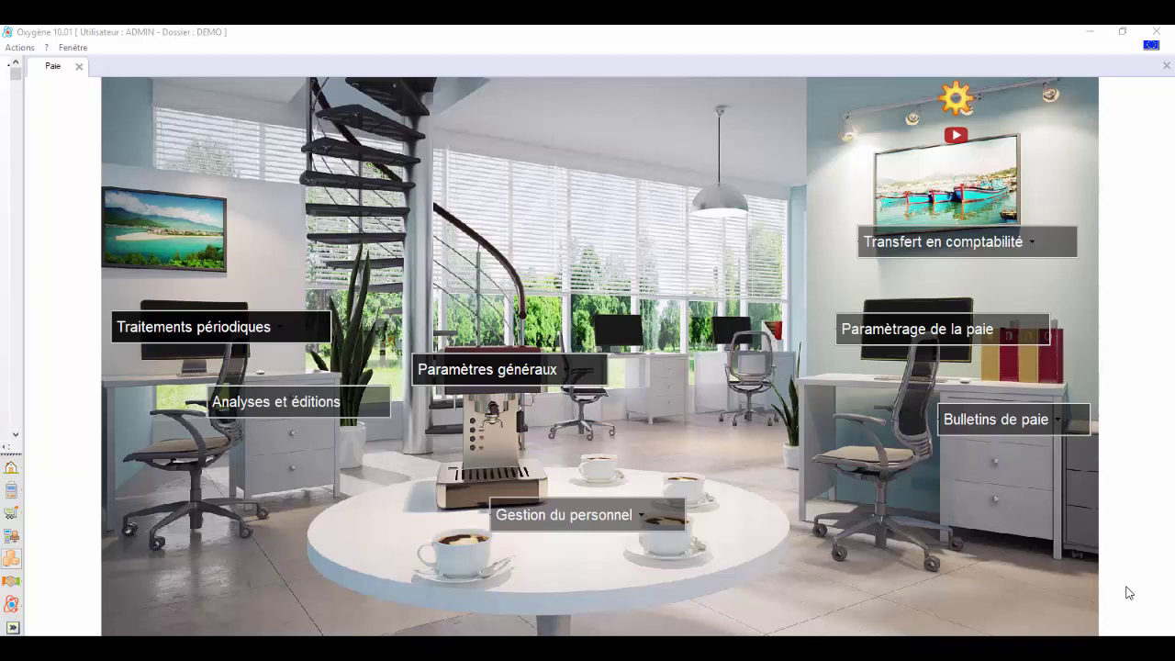
- Open the first Janvier 2019 payslip from the payslip list, put it in edit mode and show its regularisation elements
left_click(1029, 442)
left_click(1010, 444)
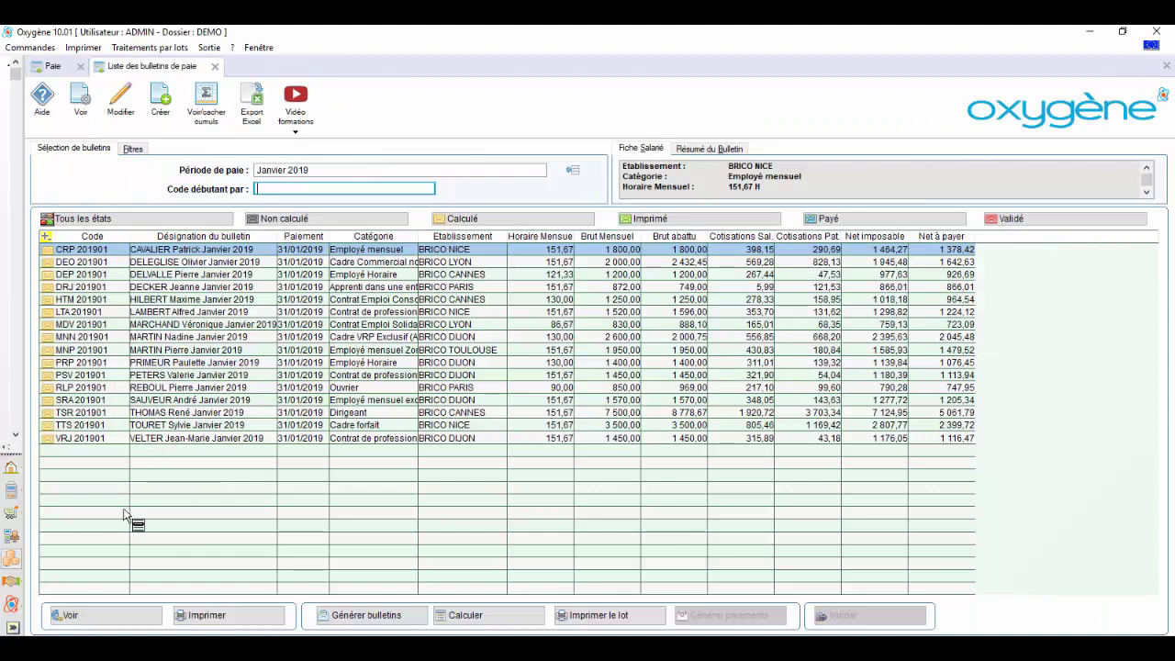
left_click(113, 621)
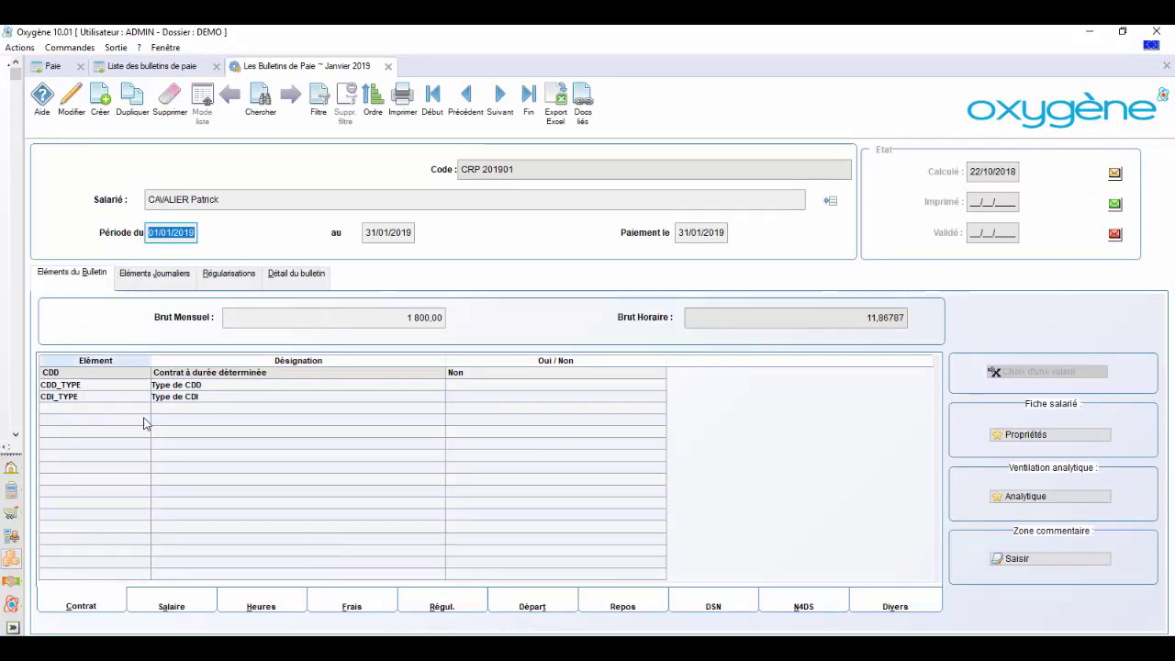
left_click(431, 604)
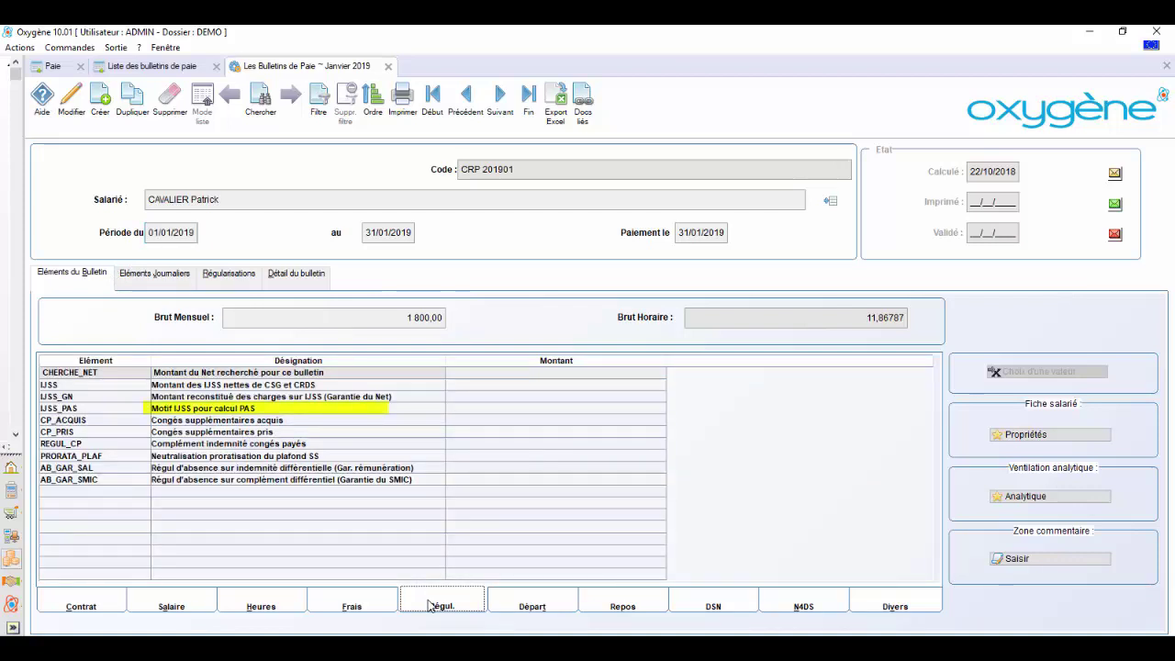
left_click(173, 409)
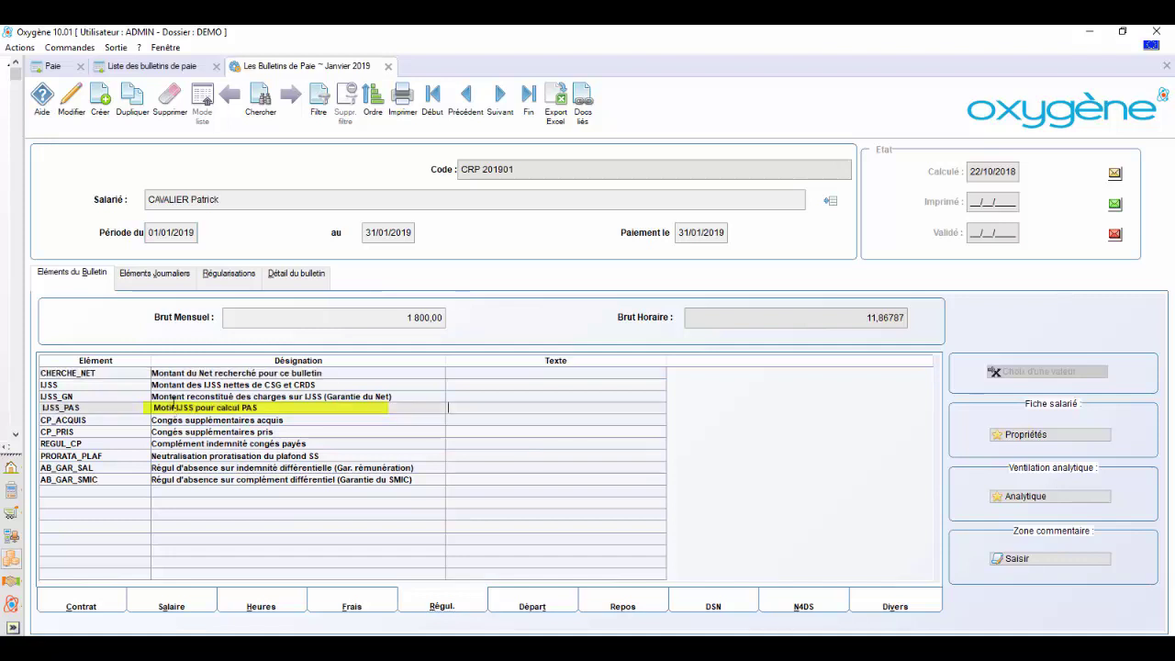
left_click(72, 103)
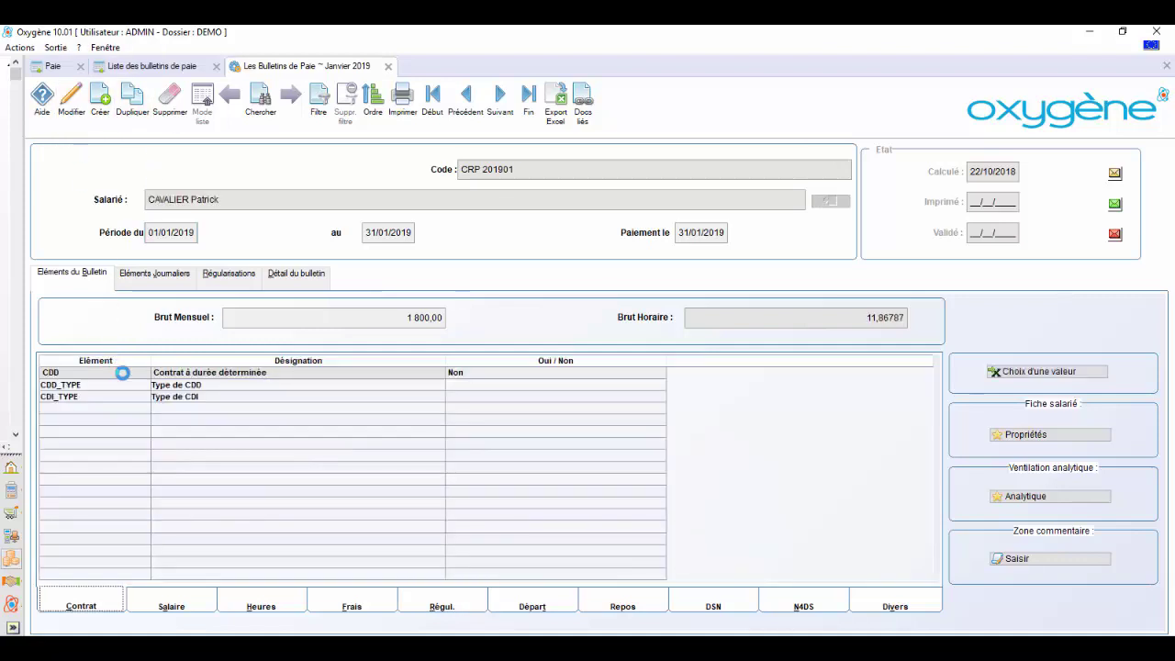
left_click(439, 605)
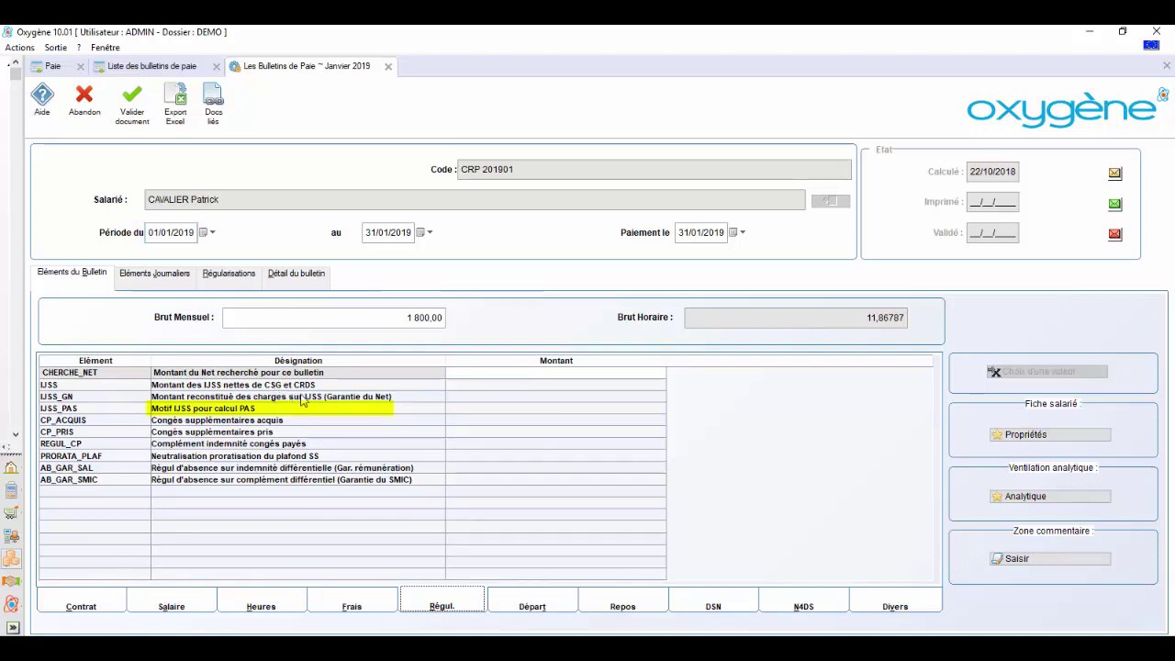
- Set the payslip's IJSS amount to 200 and its IJSS_GN amount to 20
left_click(476, 387)
type("200")
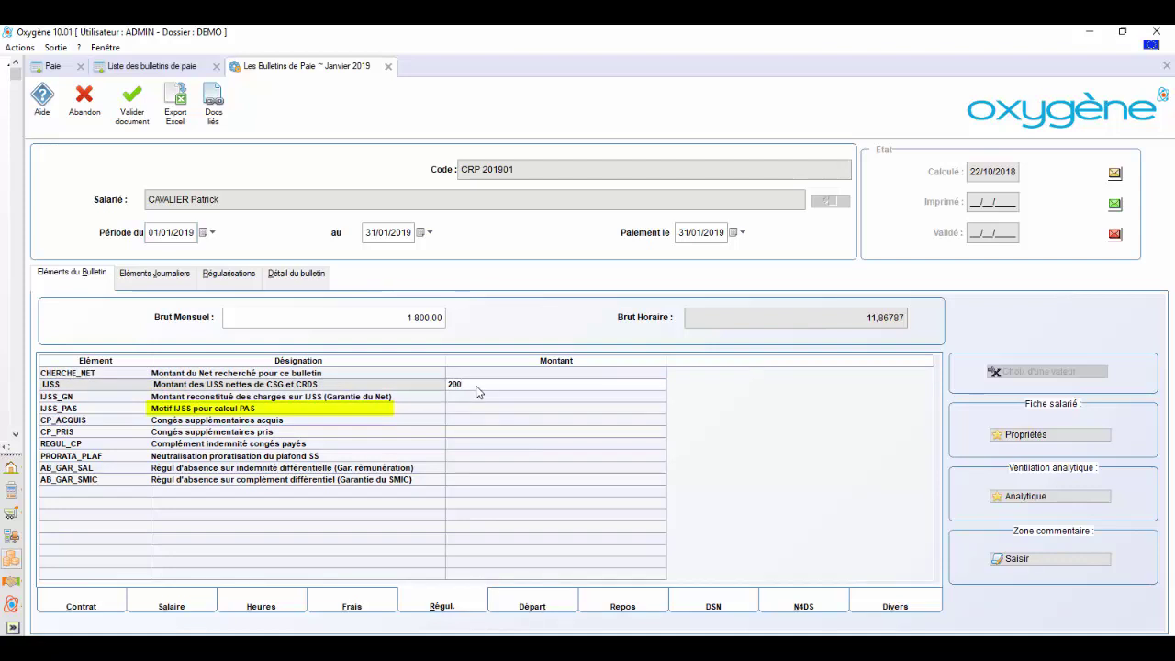
left_click(476, 399)
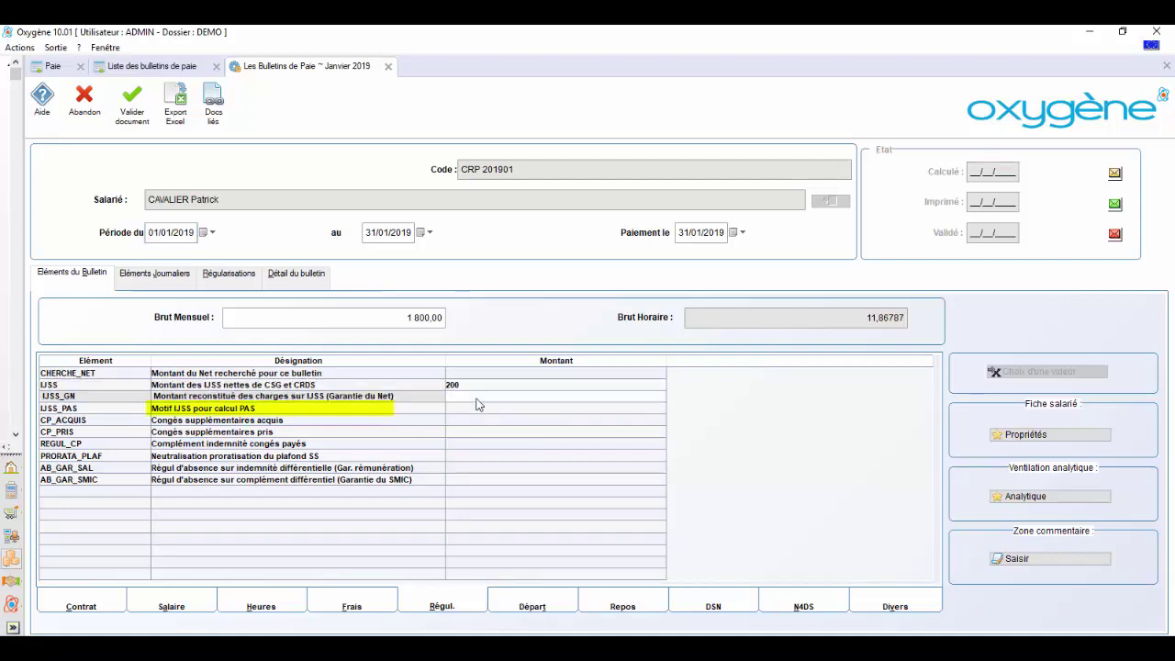
type("20")
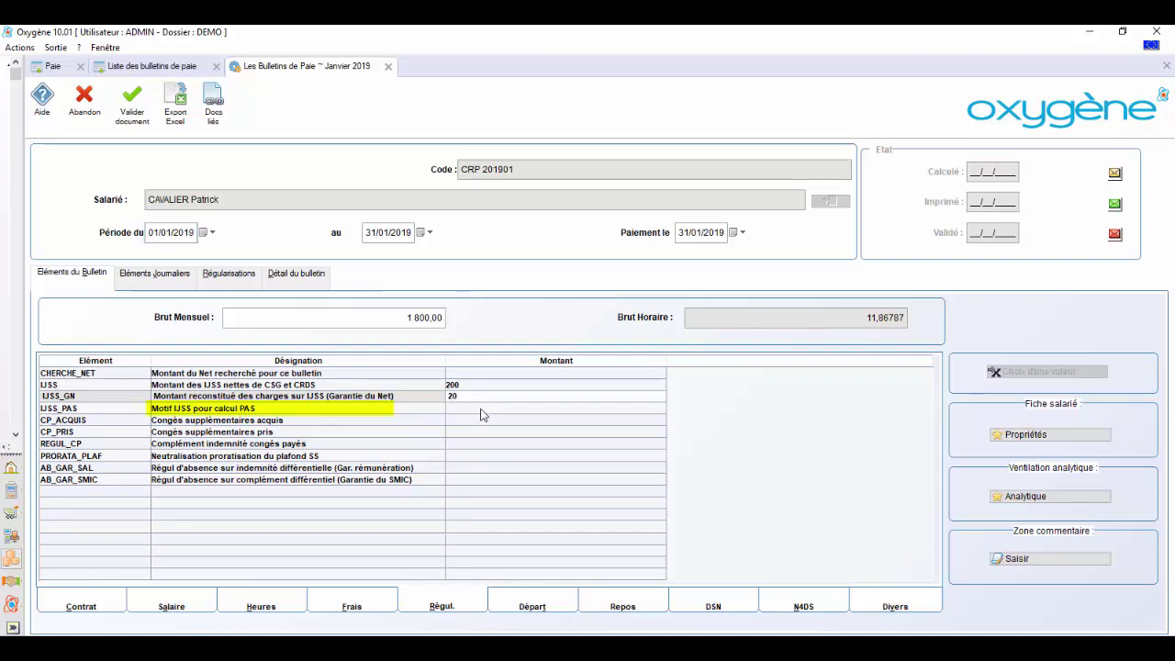
- Bring up the predefined values for the IJSS_PAS reason and go through them to 3=Arrêt AT/MP
left_click(479, 409)
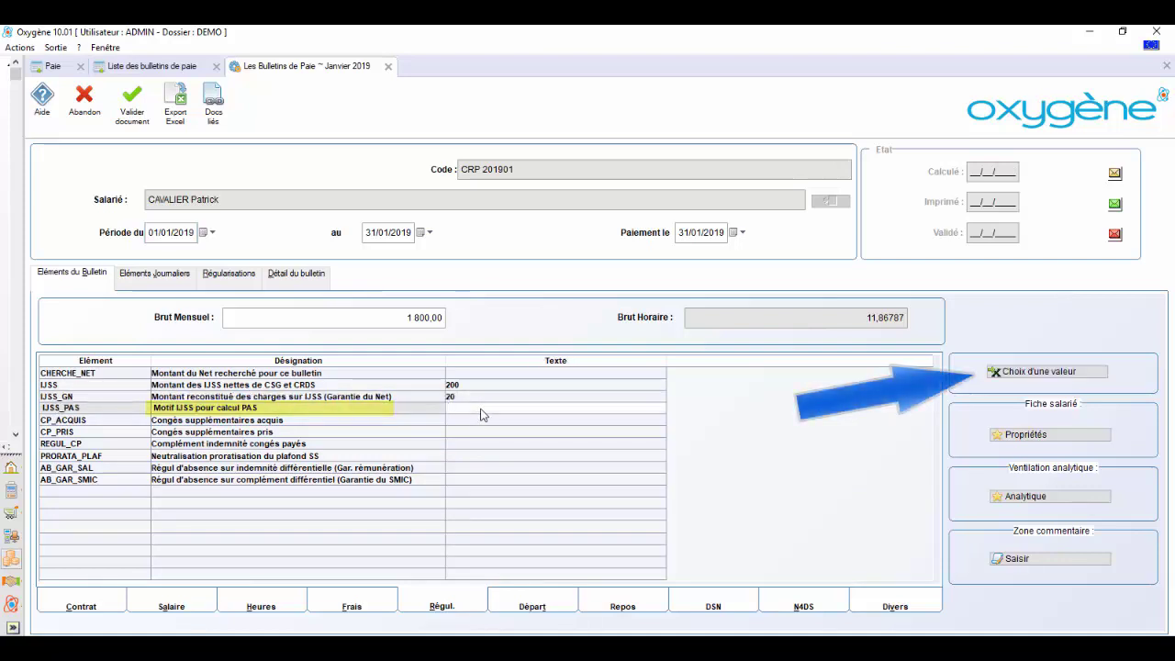
left_click(992, 378)
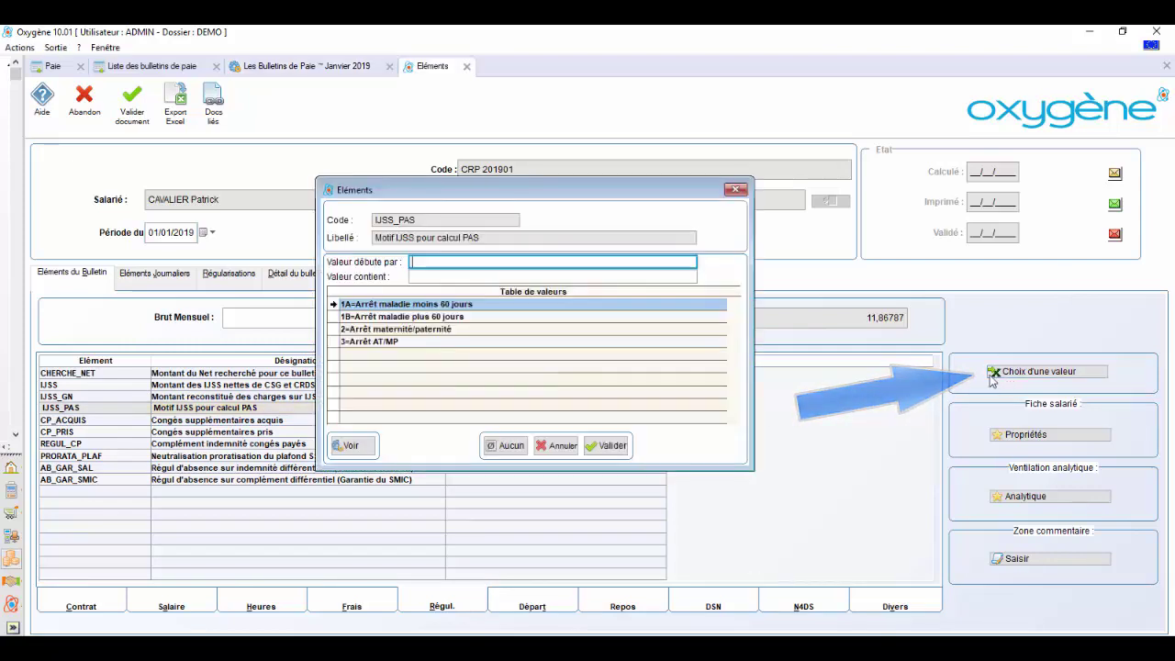
left_click_drag(481, 197, 795, 195)
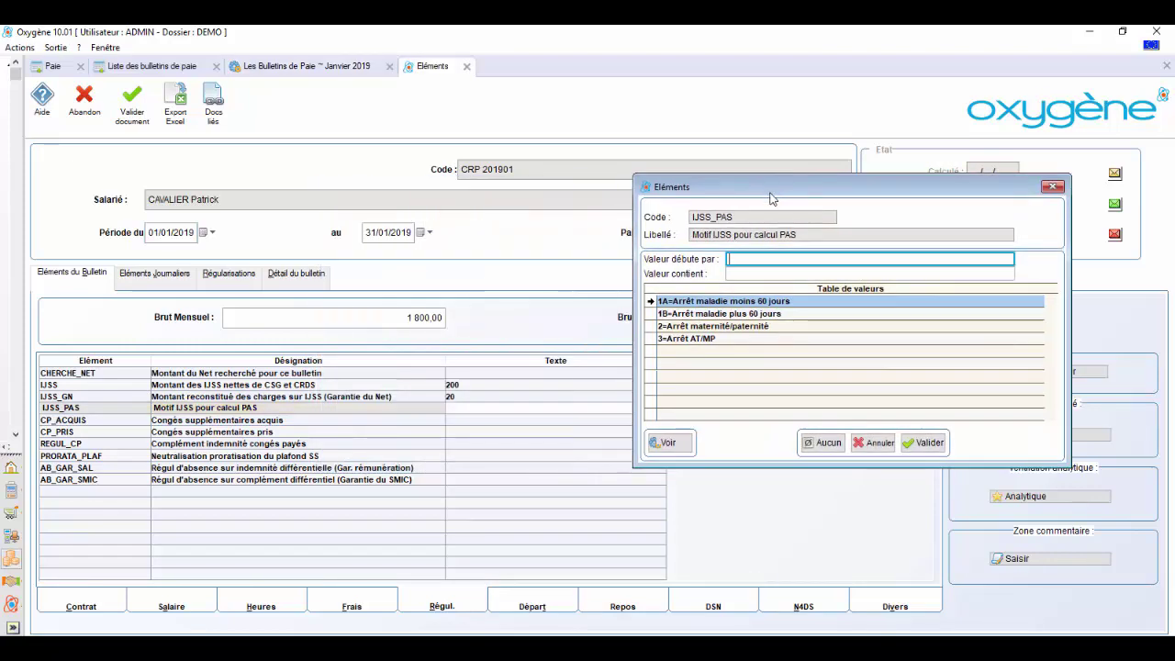
left_click(747, 315)
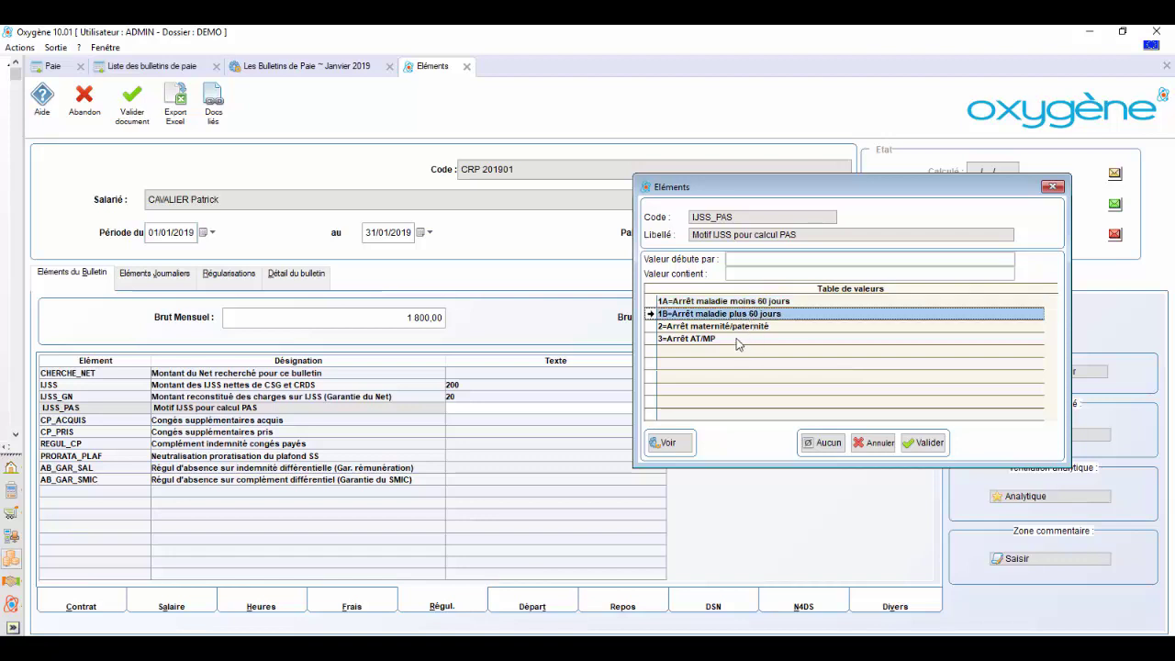
left_click(736, 328)
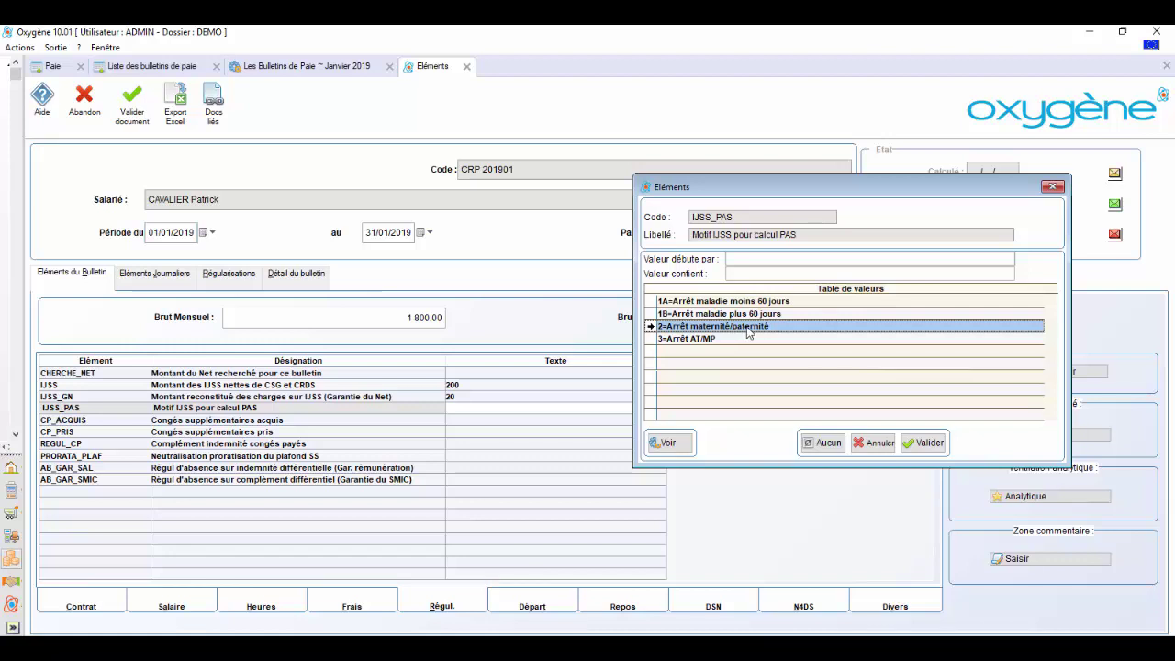
left_click(714, 340)
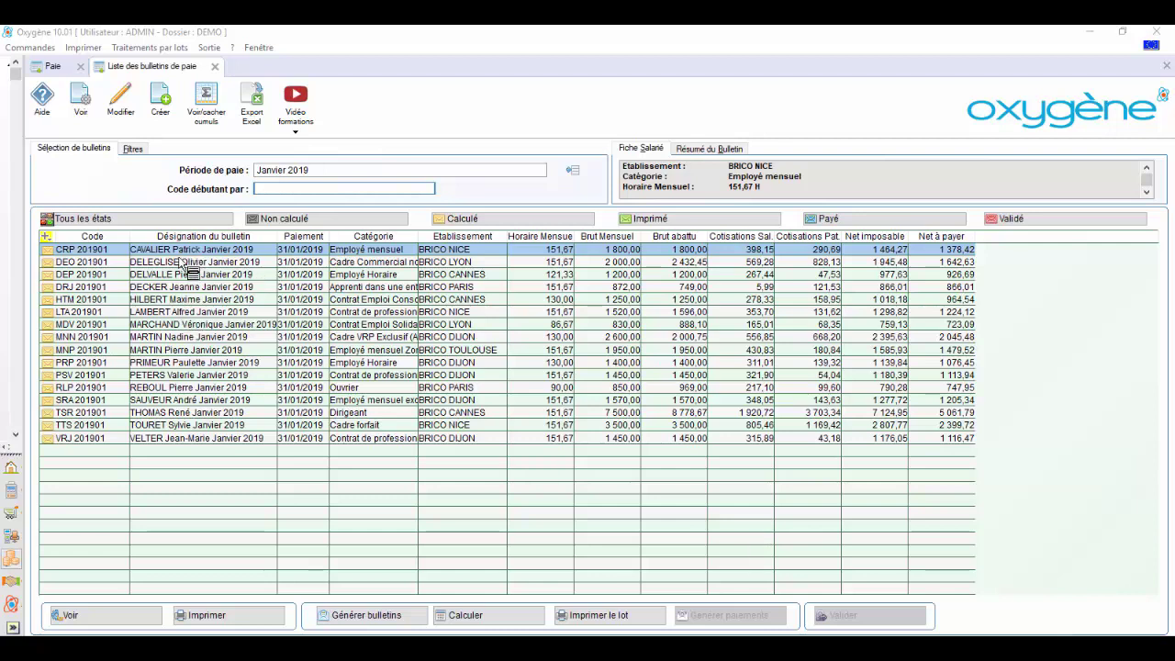
- Preview on screen the detailed draft of the first payslip in the Janvier 2019 list
left_click(205, 617)
left_click(524, 370)
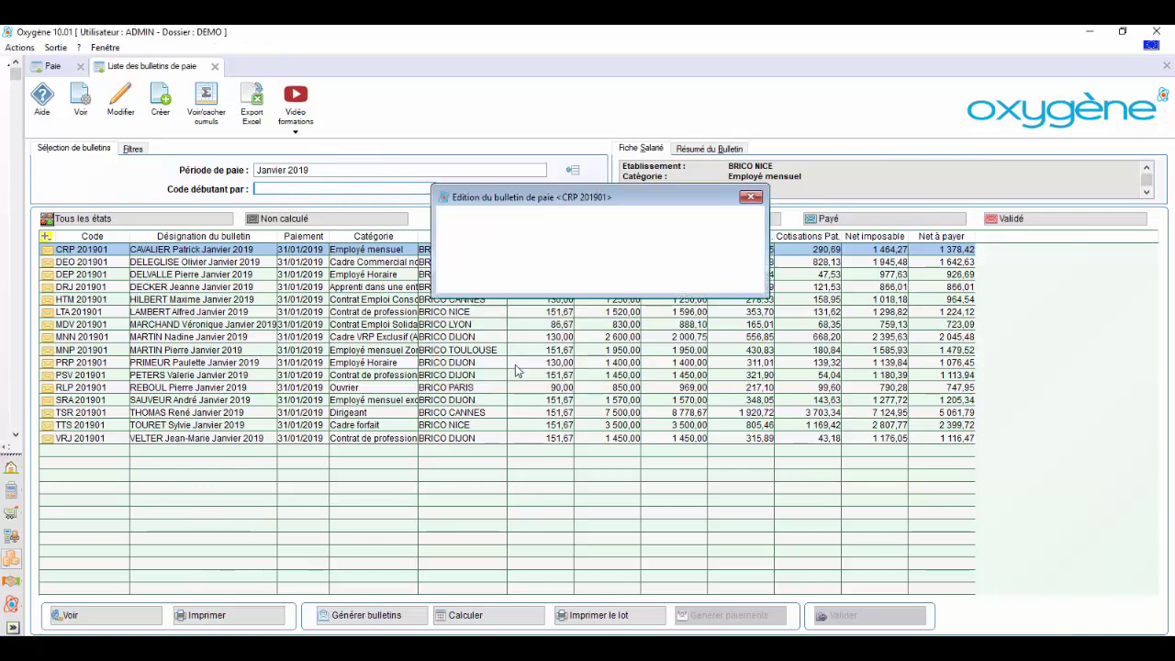
left_click(724, 229)
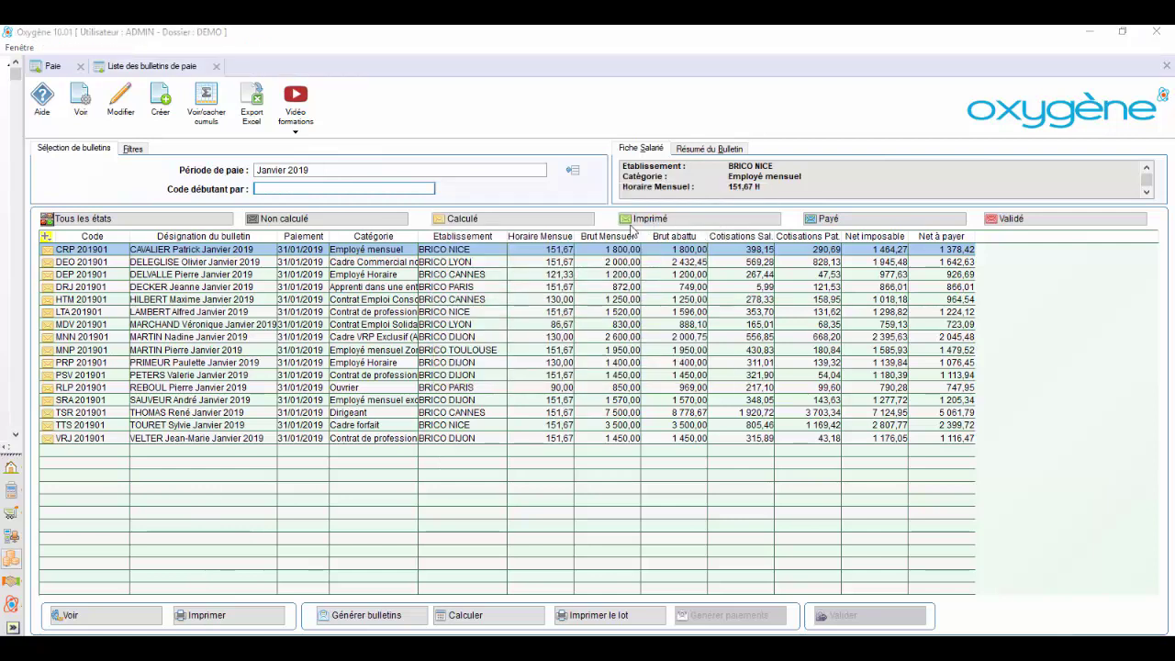
left_click(313, 163)
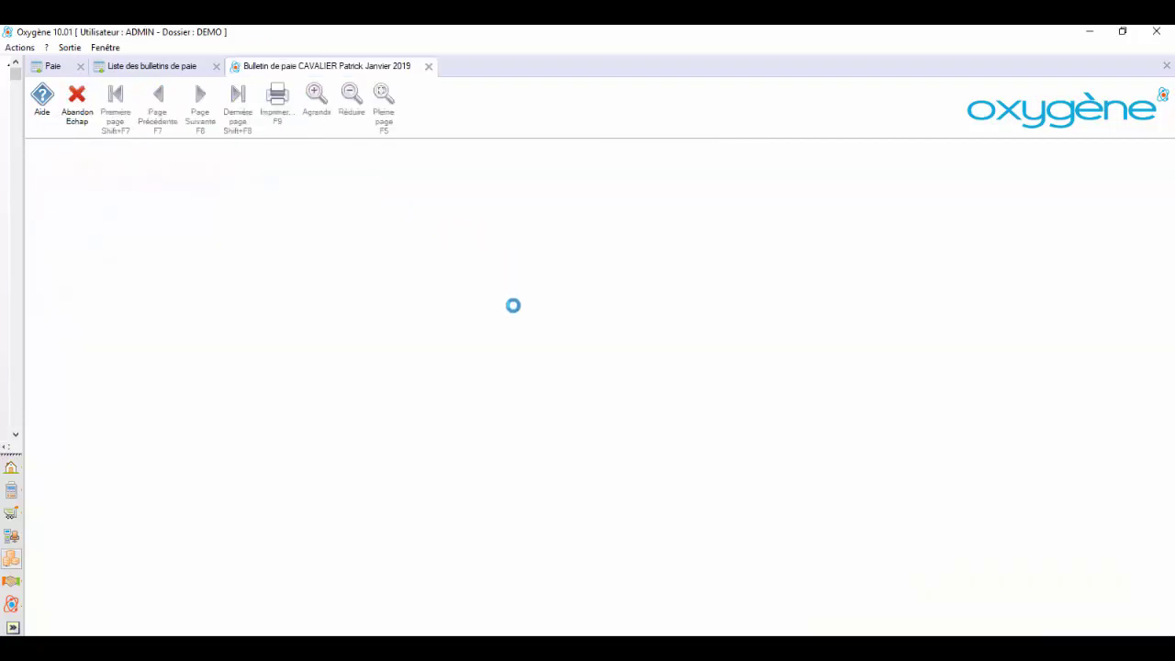
- Examine the ARRCO T1 and Contribution d'équilibre général T1 lines of the draft payslip, and close the preview
scroll(513, 306, "down", 4)
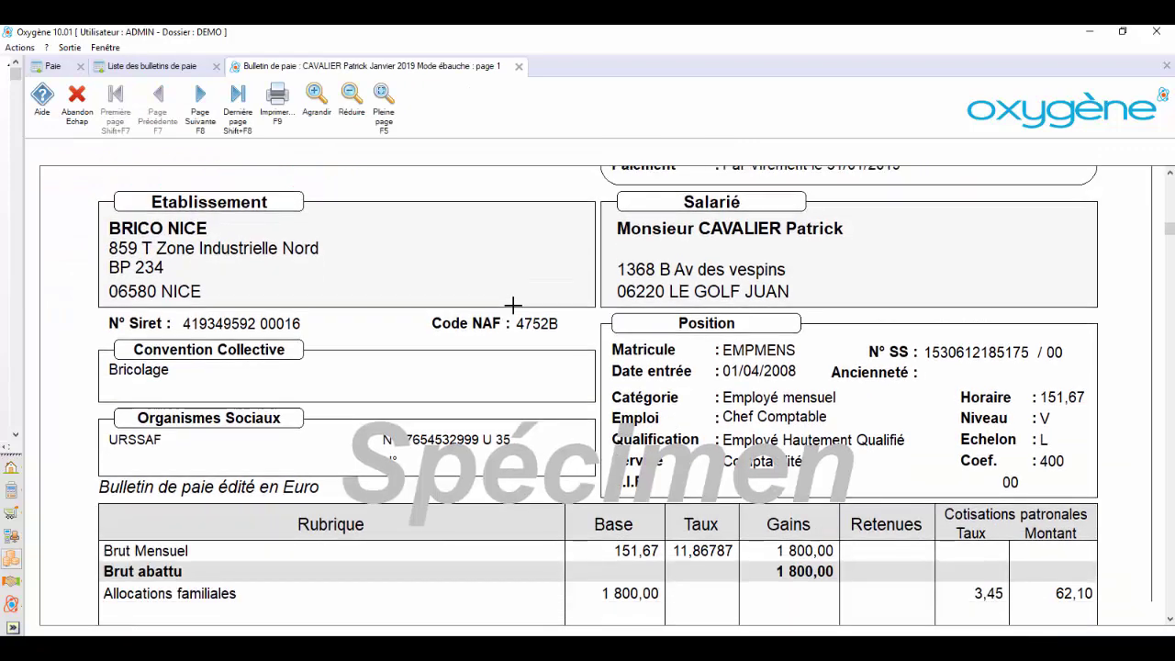
scroll(513, 306, "down", 6)
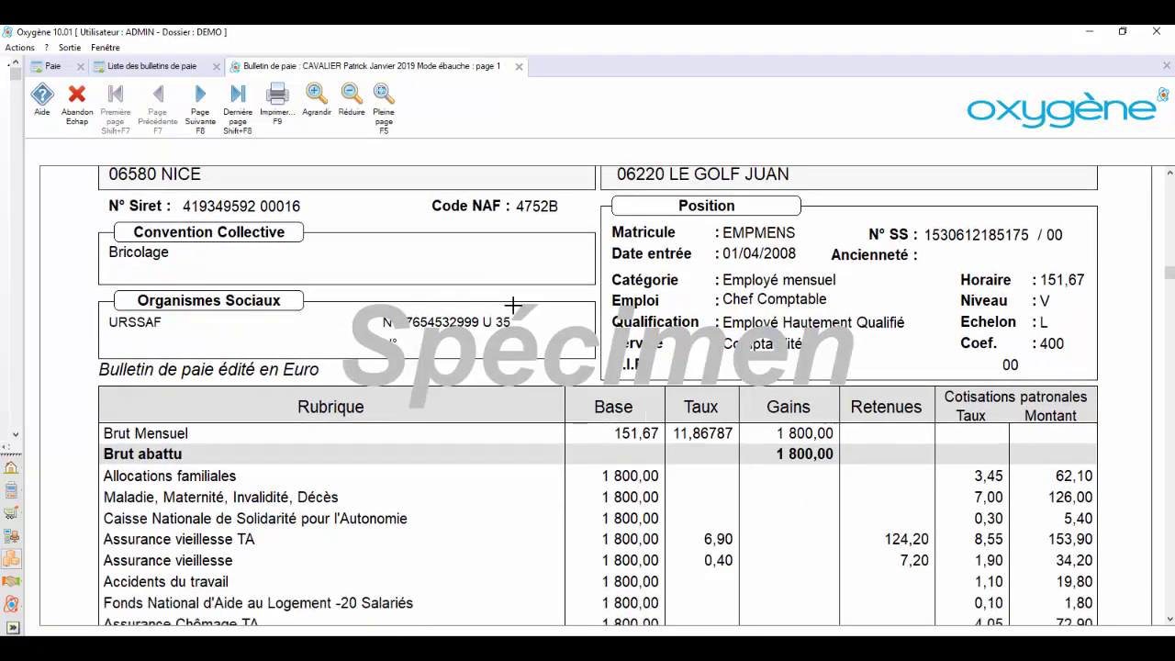
scroll(513, 305, "down", 4)
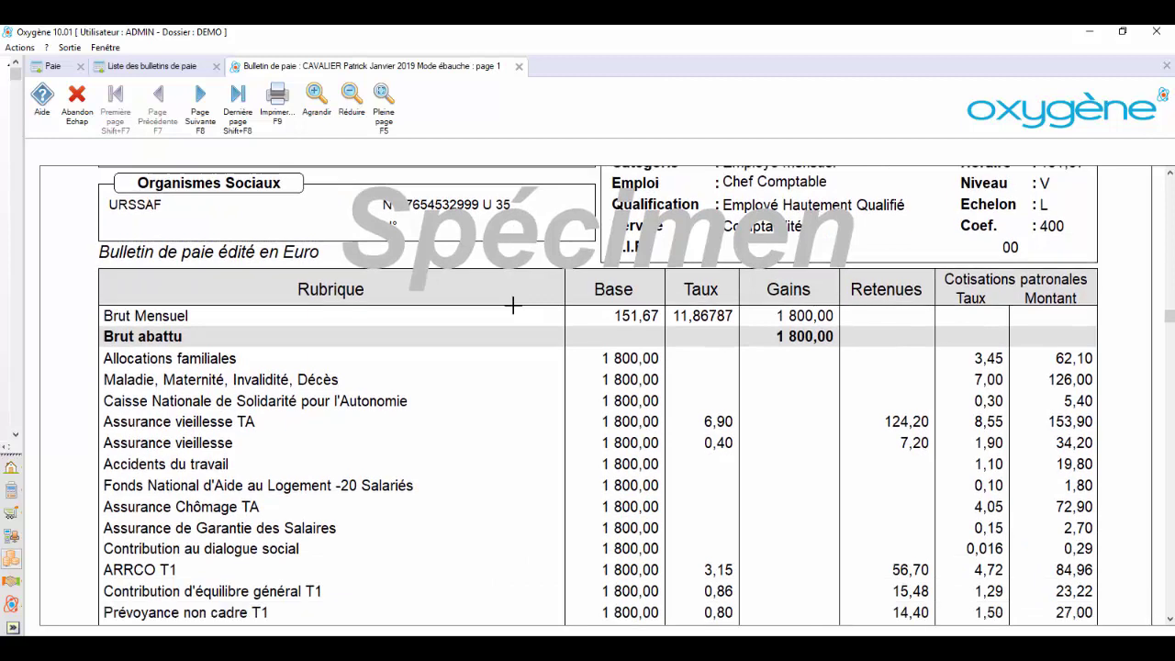
scroll(513, 305, "down", 1)
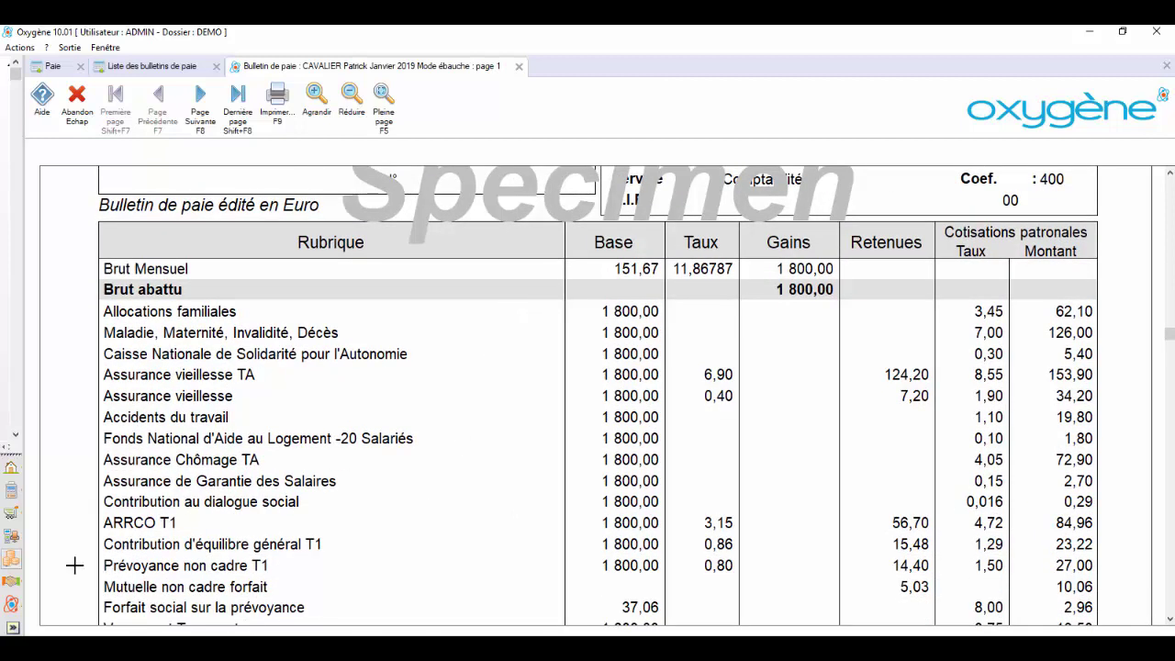
scroll(74, 565, "down", 3)
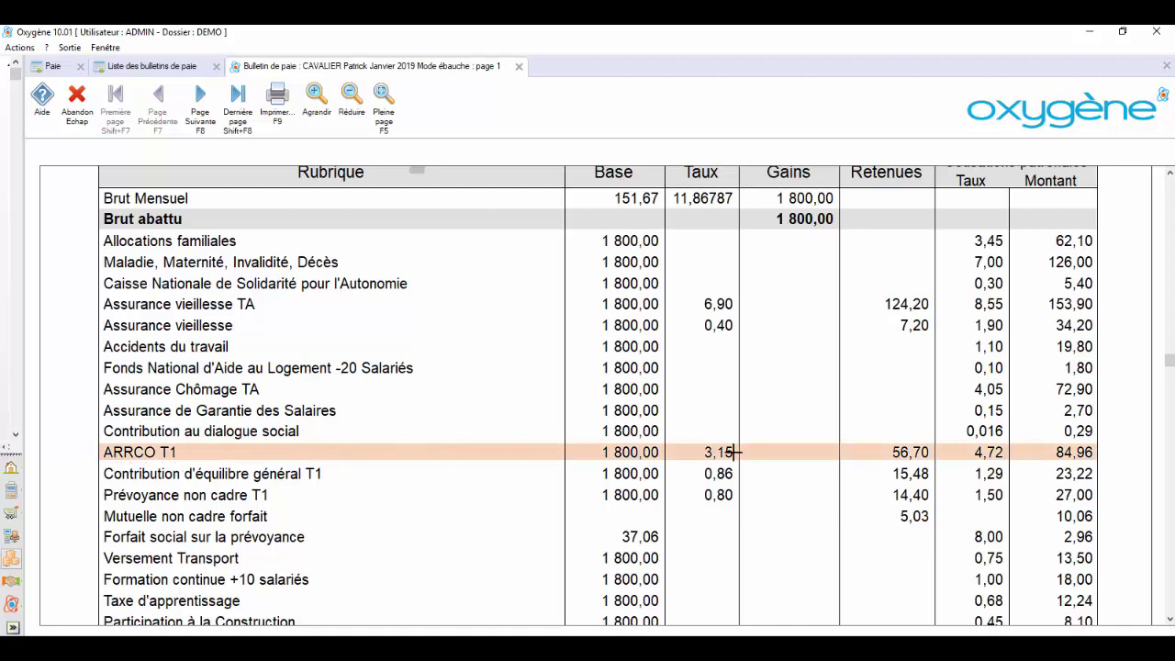
left_click(118, 471)
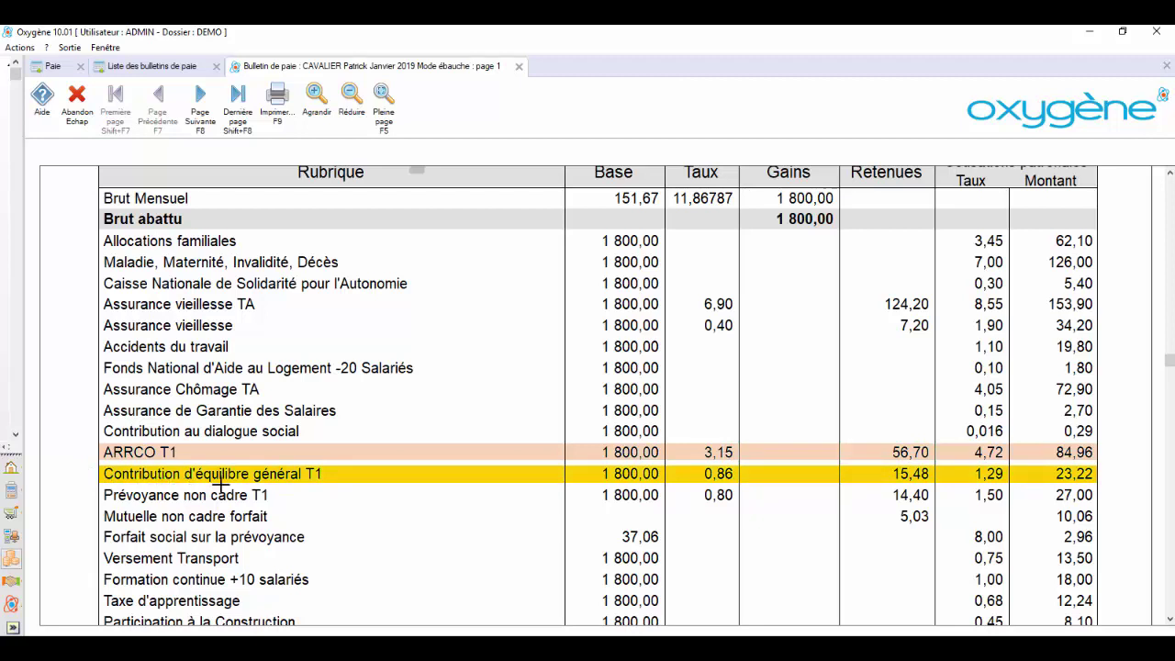
key("Escape")
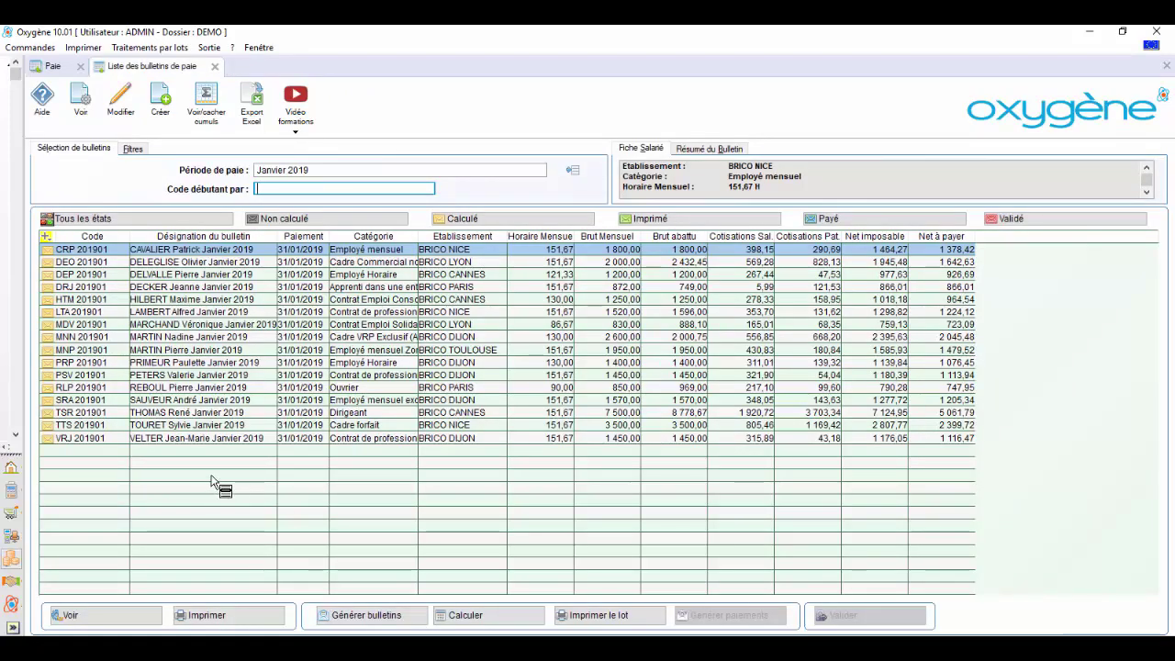
- Preview on screen the detailed draft payslip of the Dirigeant employee at BRICO CANNES
left_click(208, 414)
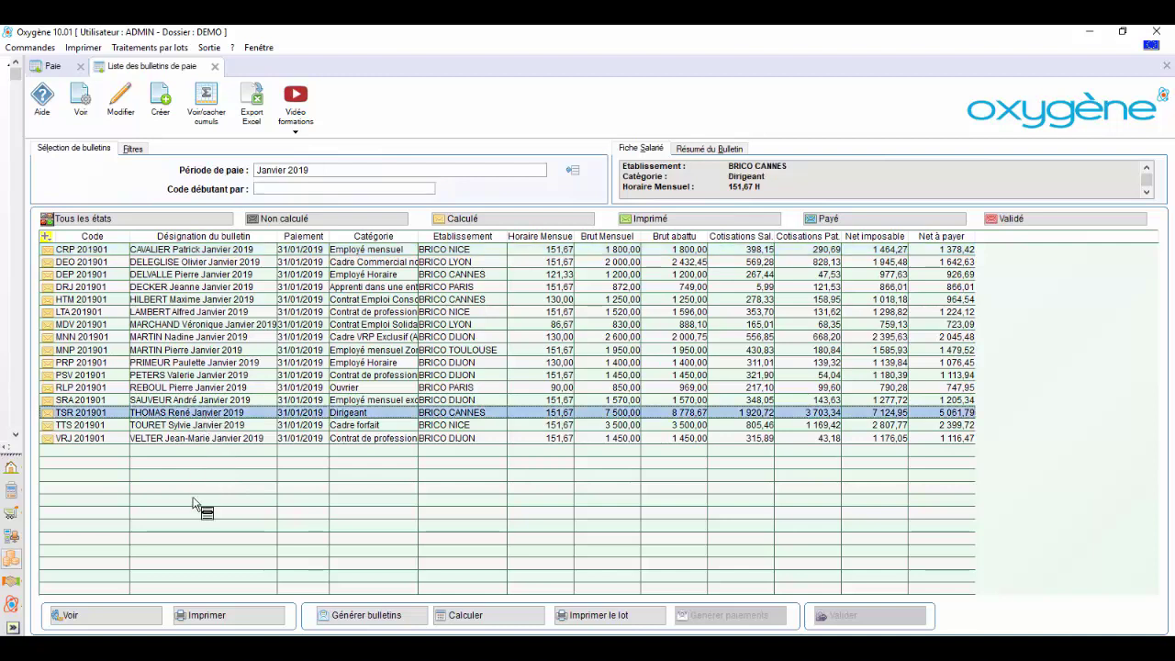
left_click(207, 615)
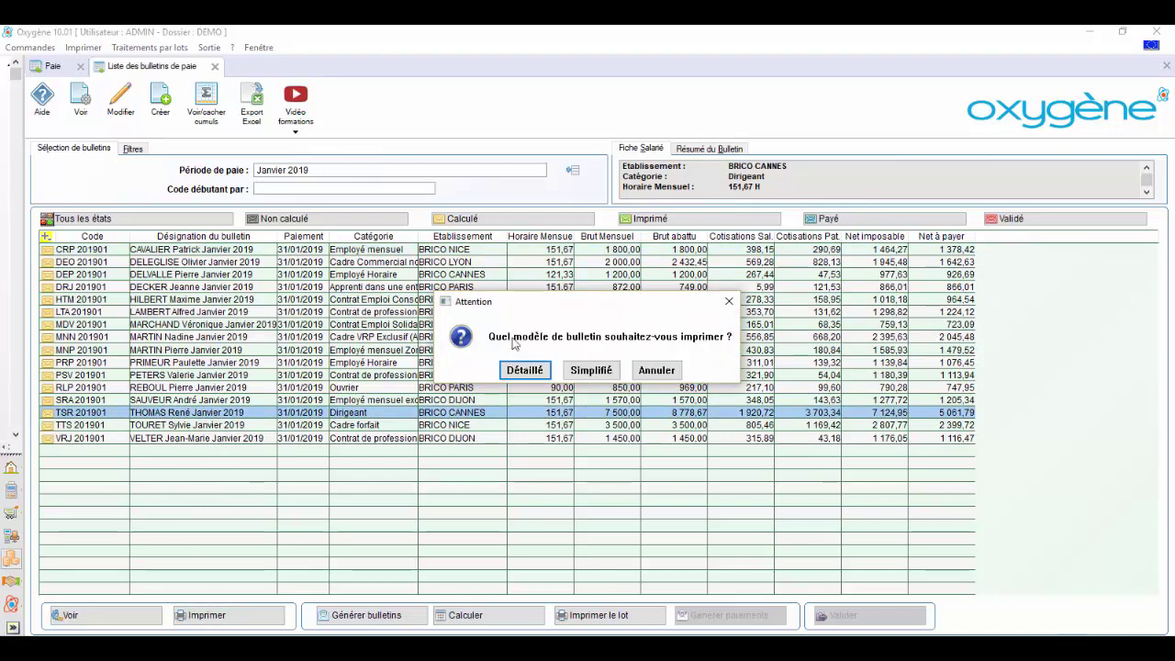
left_click(520, 371)
left_click(725, 230)
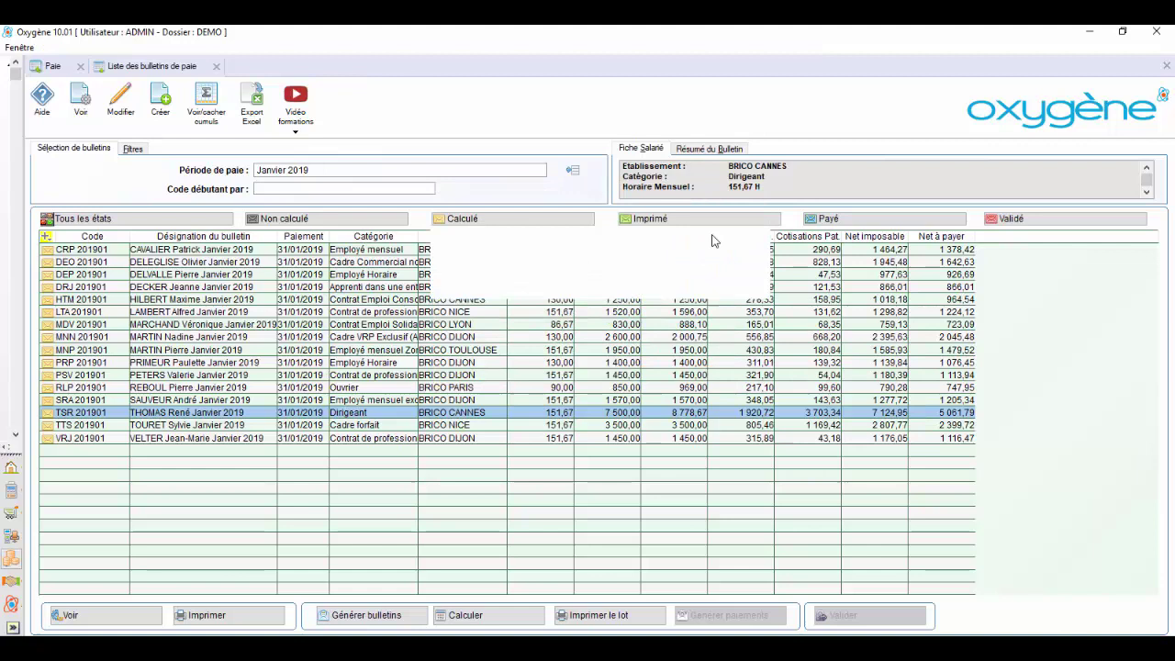
left_click(310, 163)
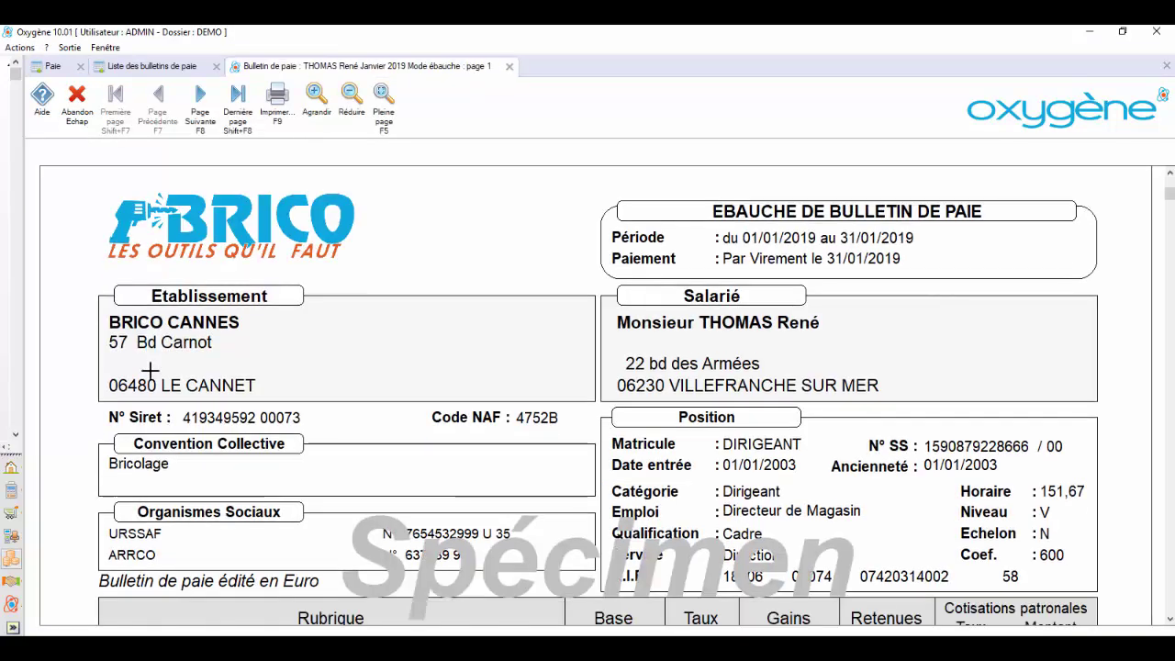
- Examine the ARRCO T1 and ARRCO T2 contribution lines in the Dirigeant's draft payslip
scroll(149, 370, "down", 3)
scroll(165, 326, "down", 3)
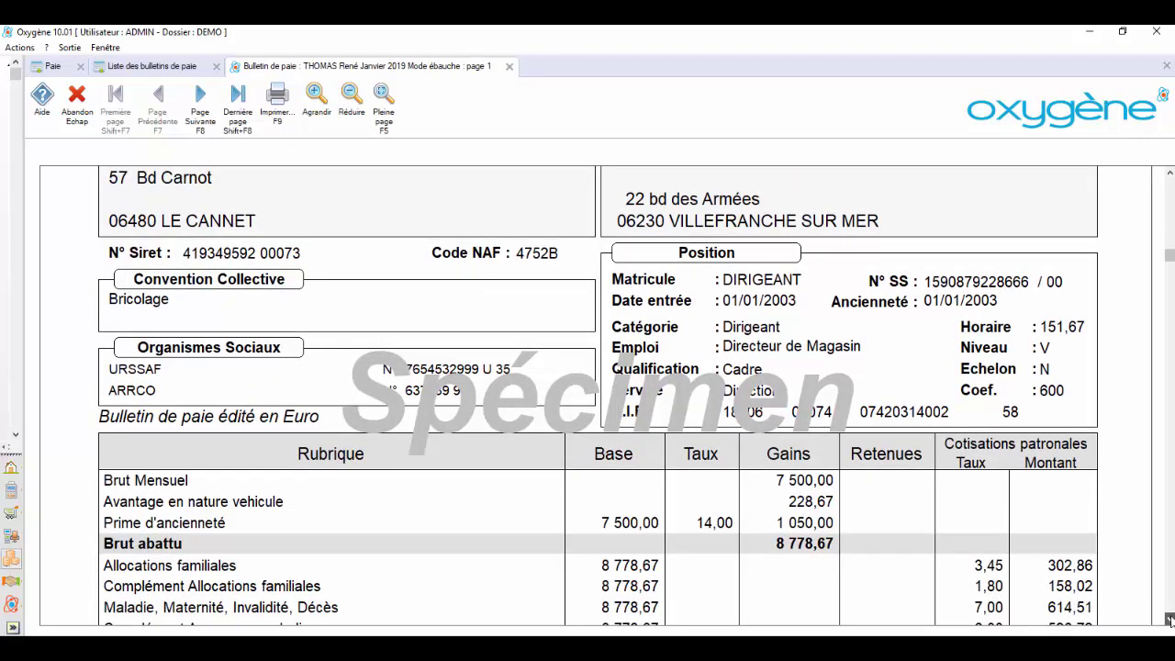
left_click(1170, 620)
left_click_drag(1170, 620, 1170, 620)
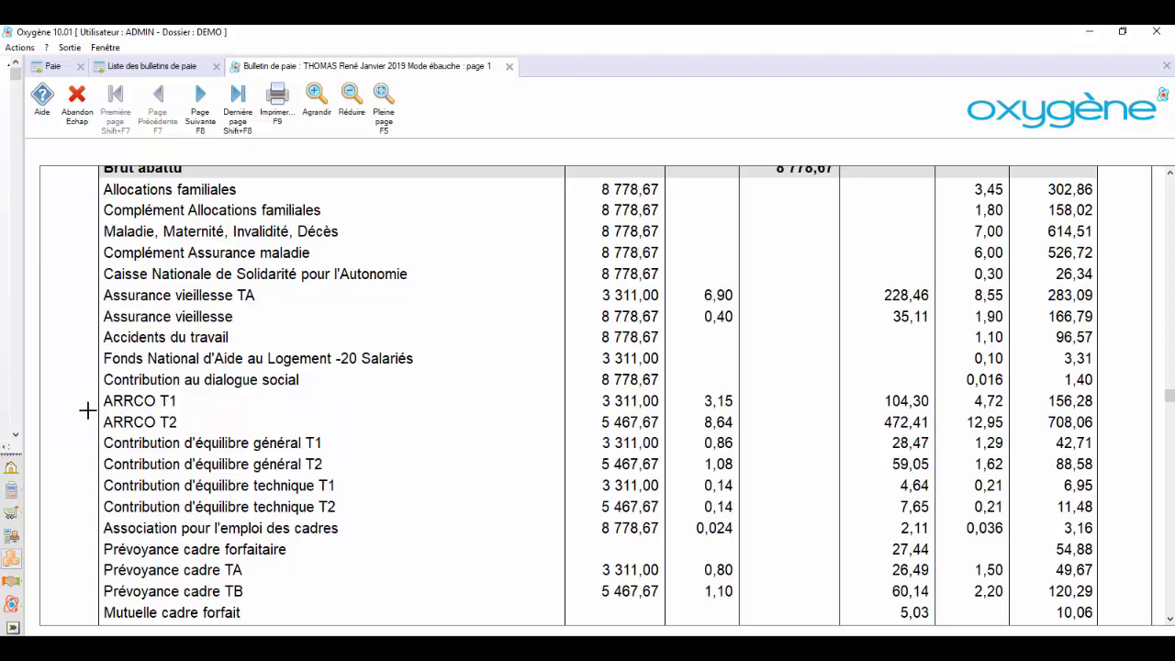
left_click(156, 404)
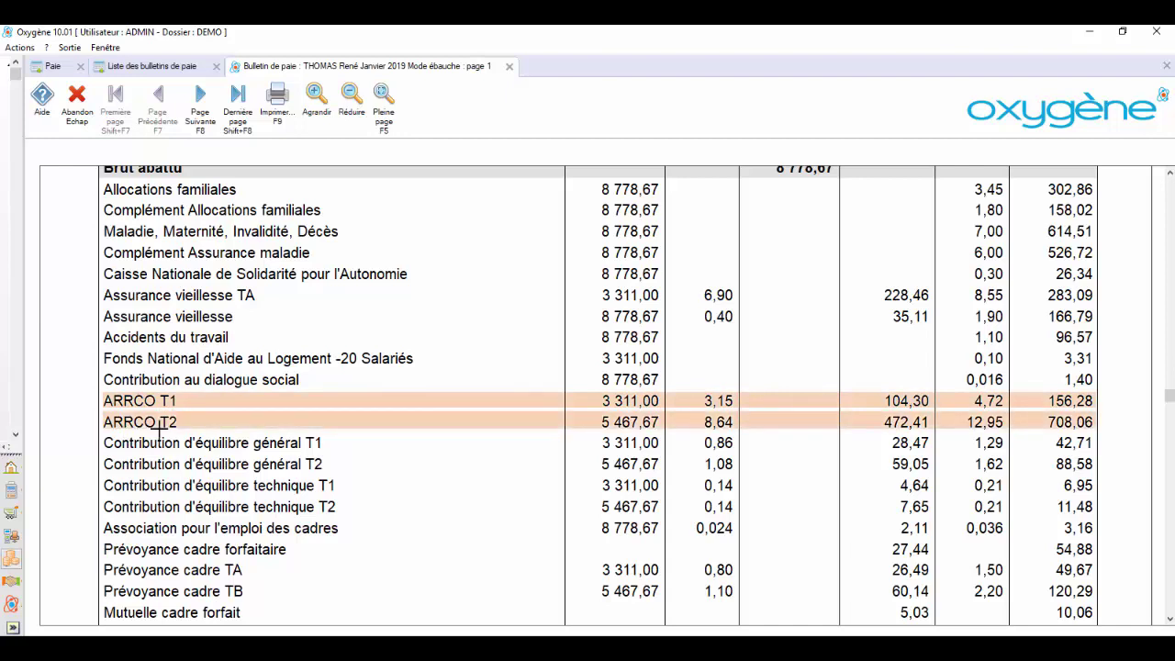
- Examine the Contribution d'équilibre général and technique lines for T1 and T2 in the draft payslip, and close the preview and payslip list
left_click(98, 445)
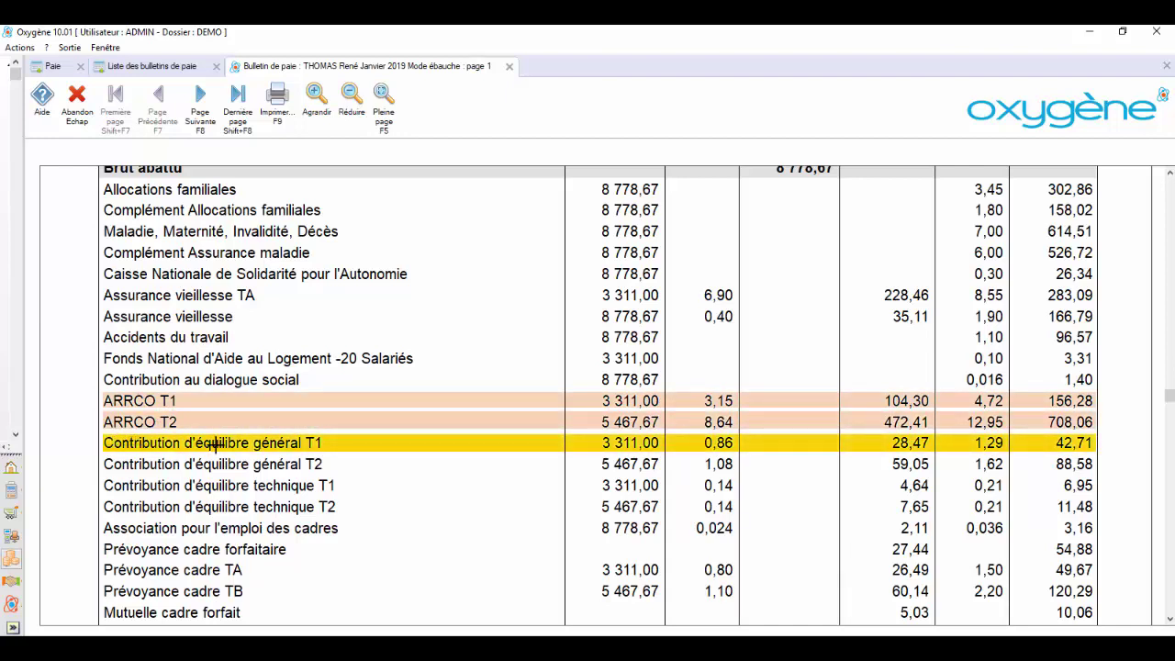
left_click(303, 462)
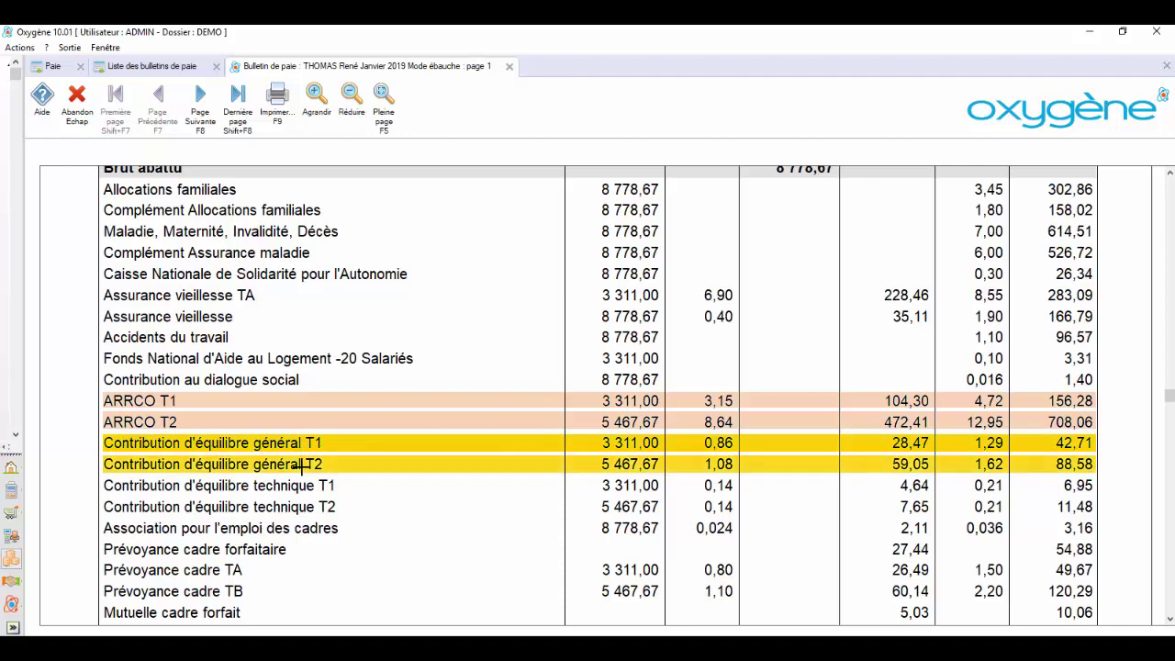
left_click(197, 479)
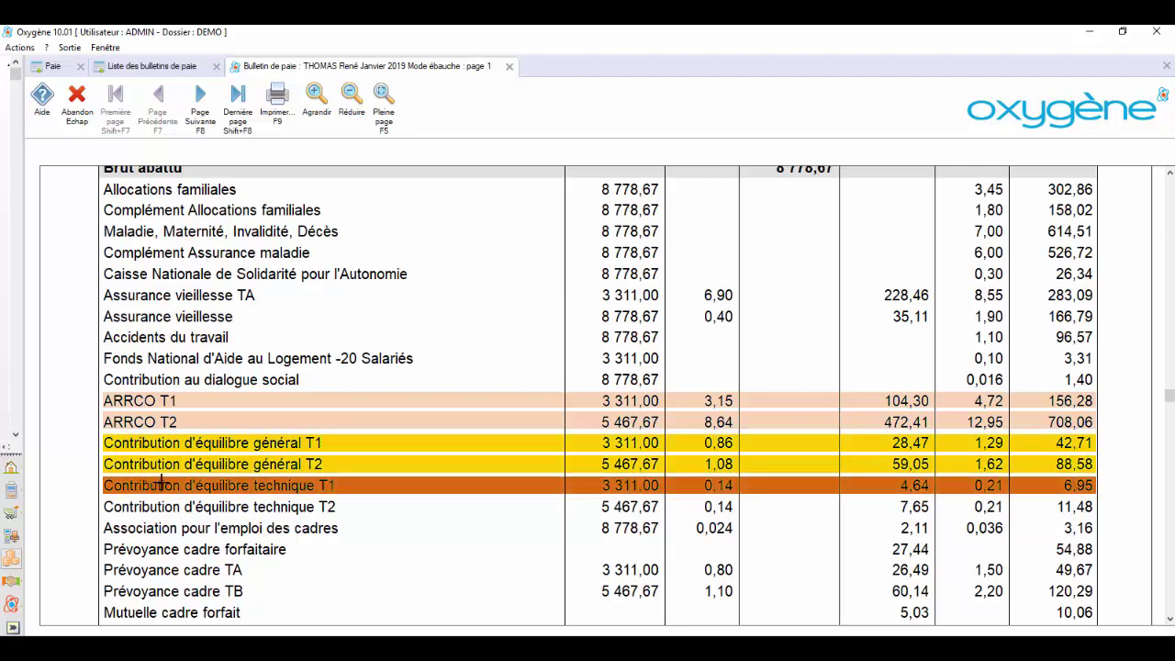
left_click(320, 488)
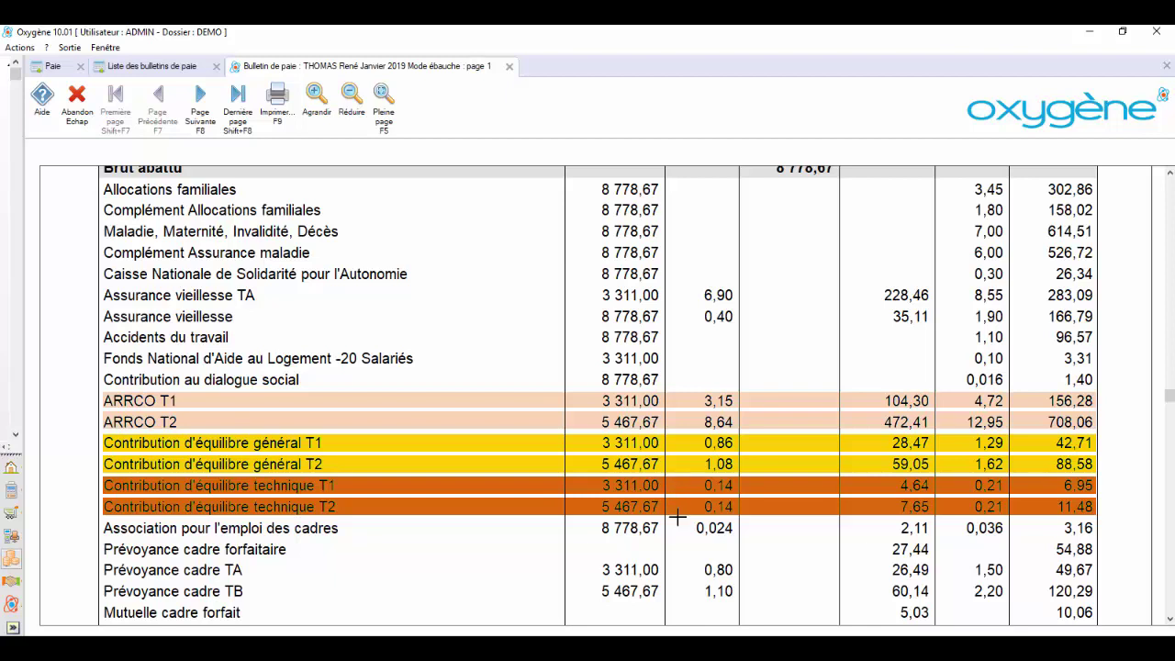
key("Escape")
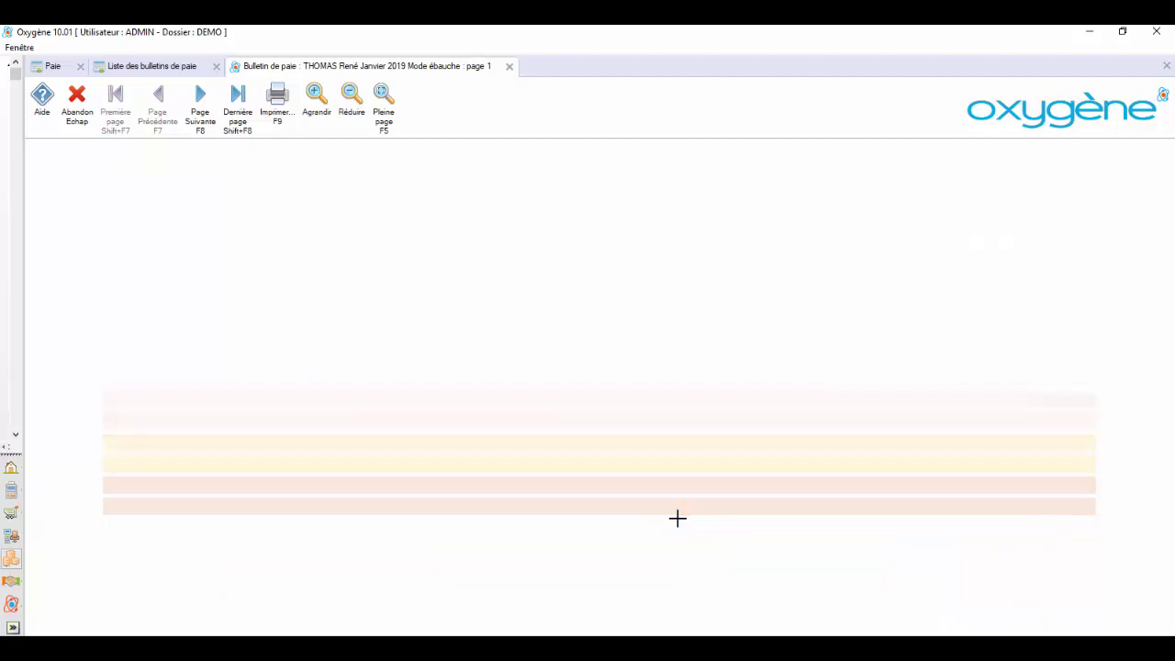
key("Escape")
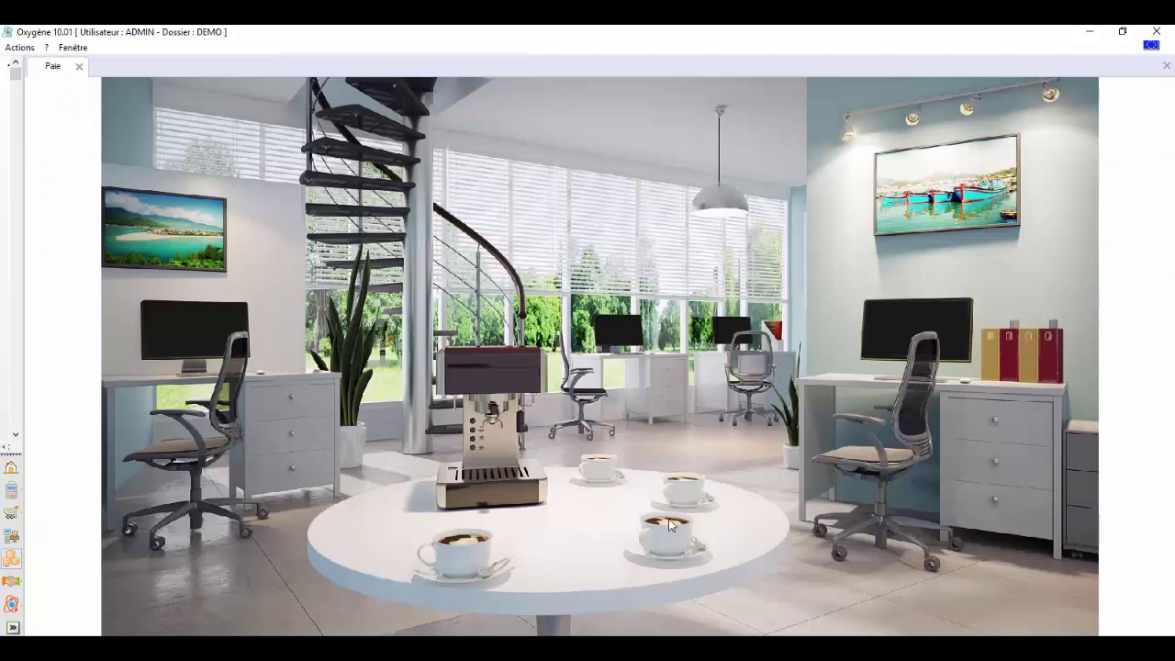
- Open the AGIRC-ARRCO unifié record (ARRCO_U) from the payroll list of social organisations for viewing
left_click(483, 383)
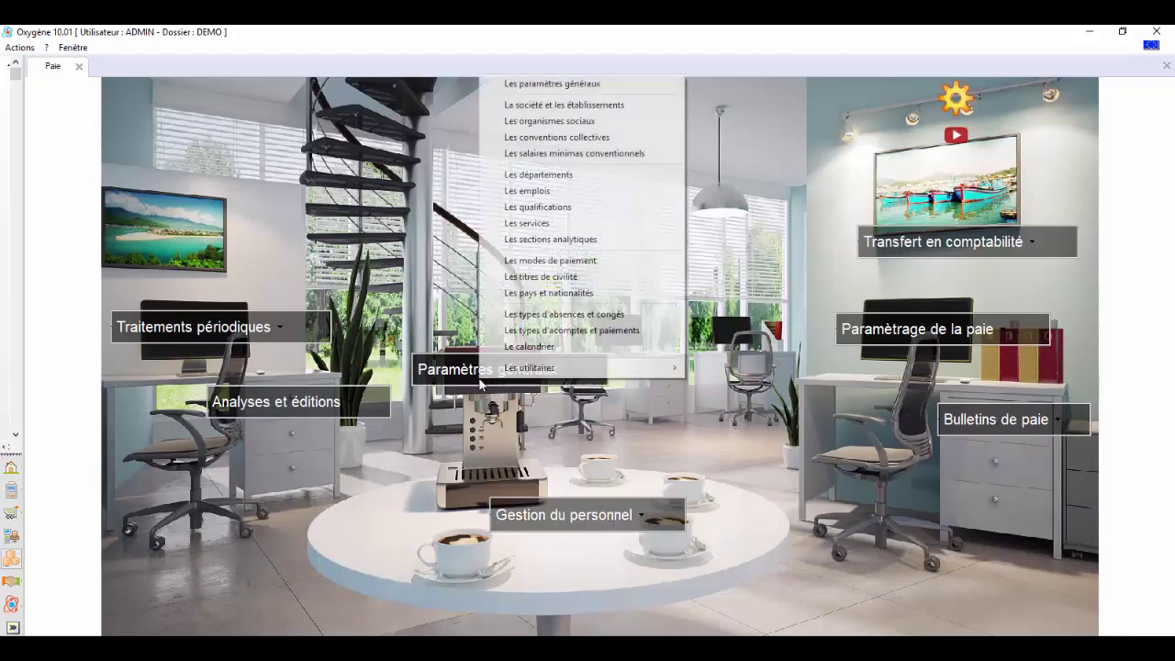
left_click(538, 120)
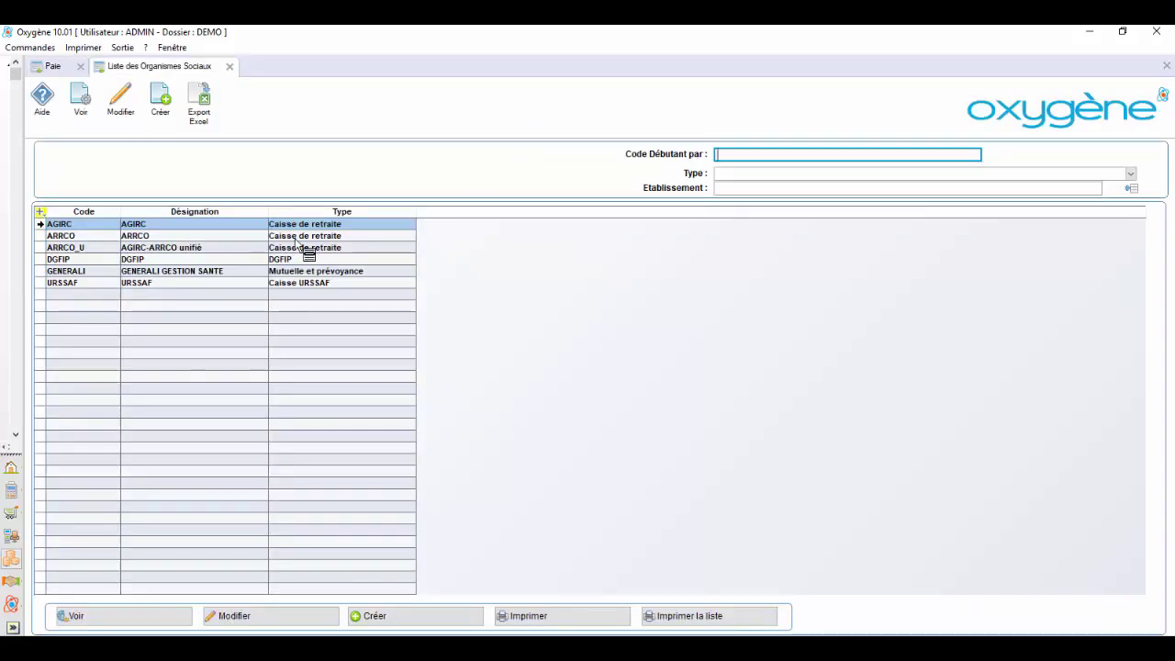
left_click(157, 238)
left_click(170, 226)
left_click(166, 238)
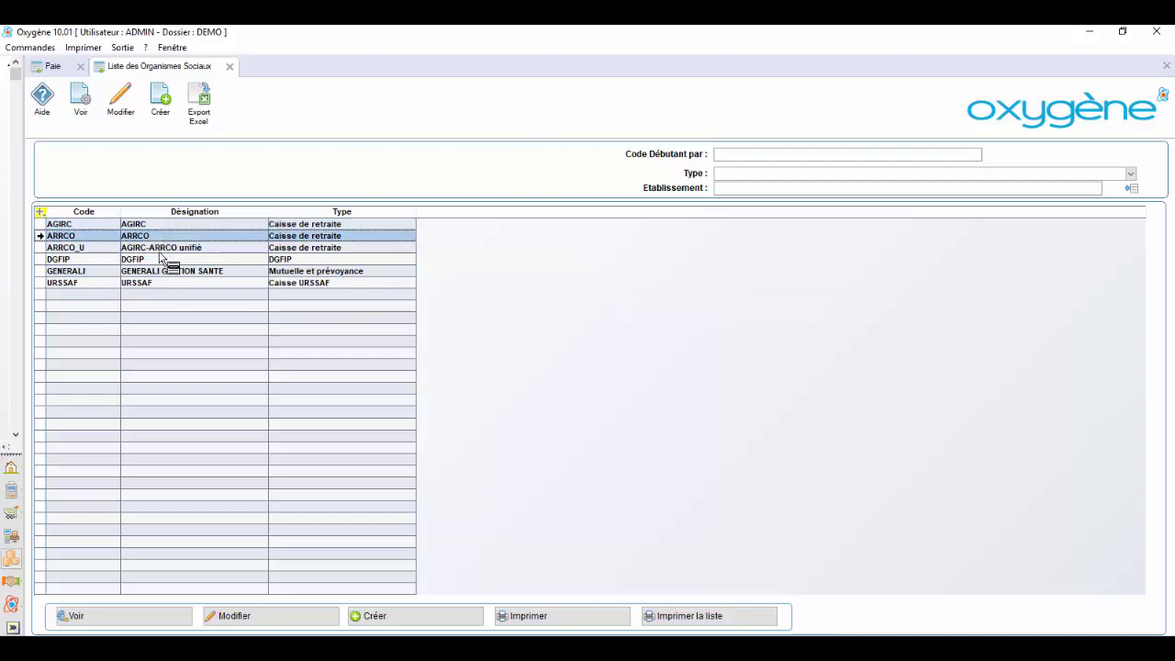
left_click(163, 250)
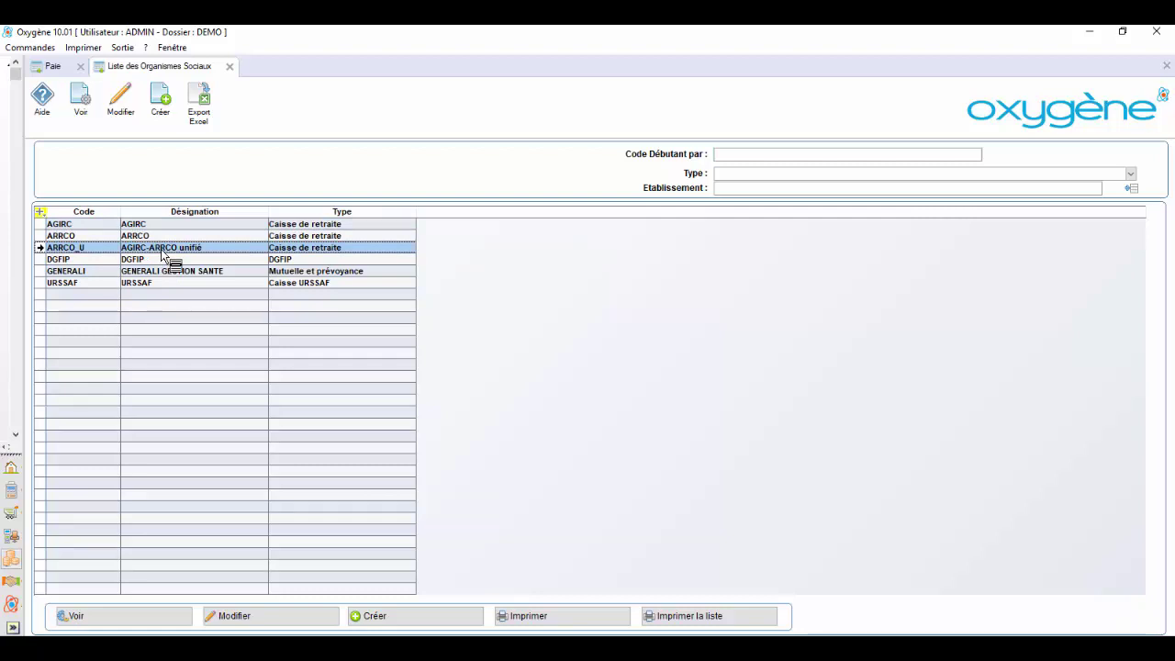
left_click(148, 618)
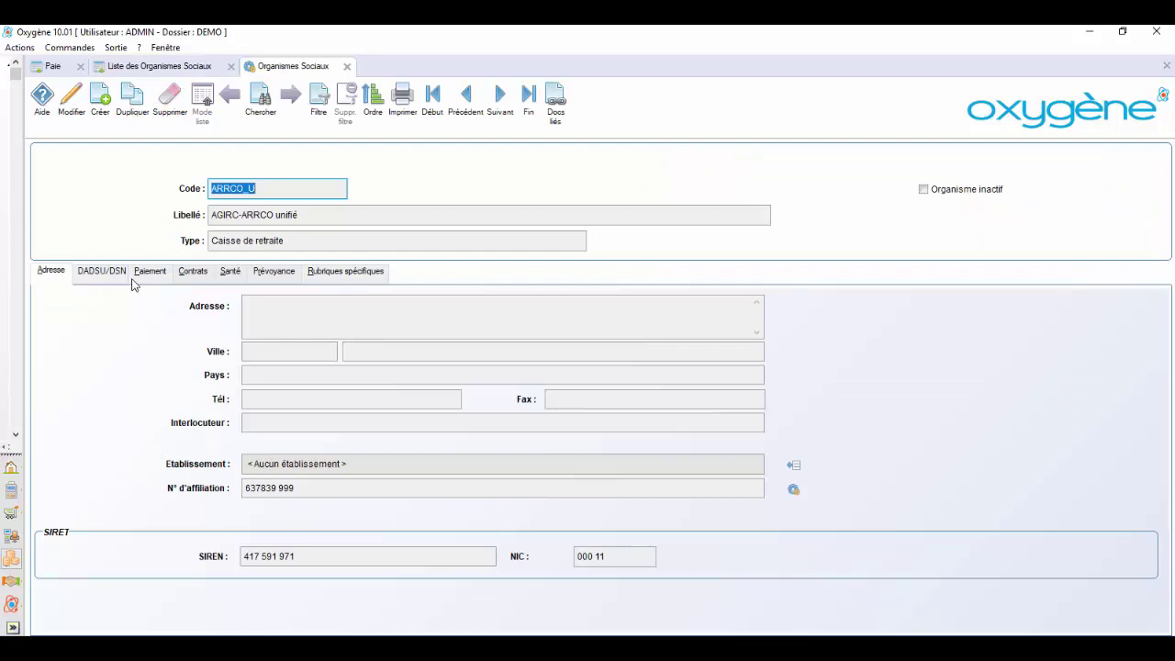
- Review the DADSU/DSN codes and payment settings of the AGIRC-ARRCO unifié organisation, and close its record
left_click(103, 275)
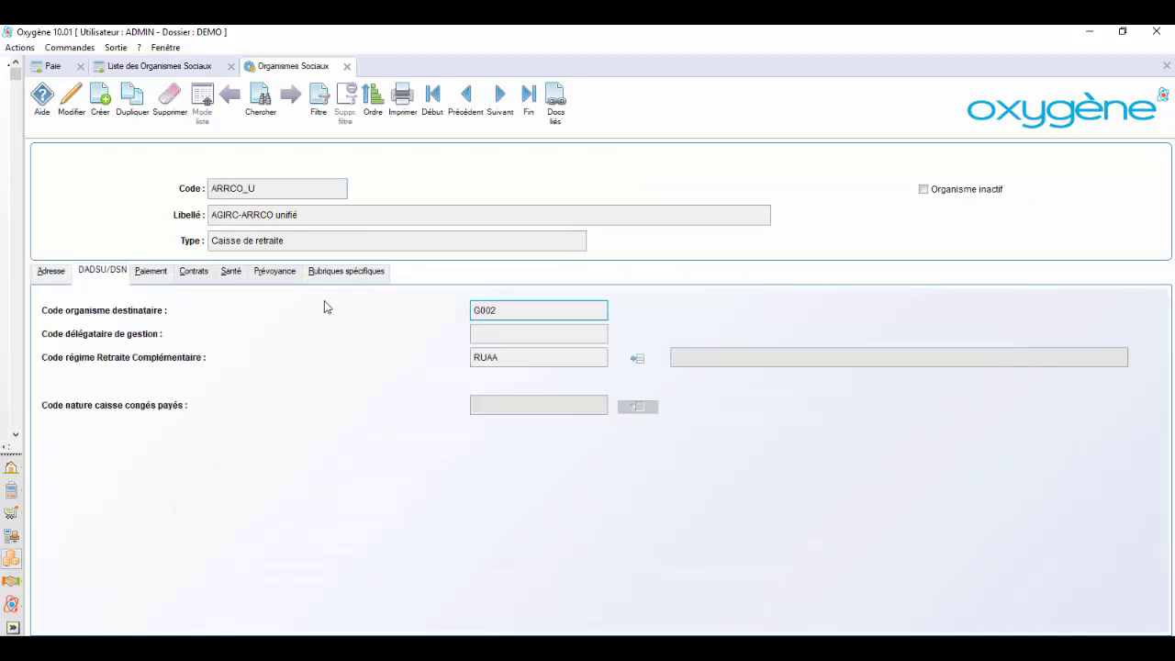
left_click(161, 281)
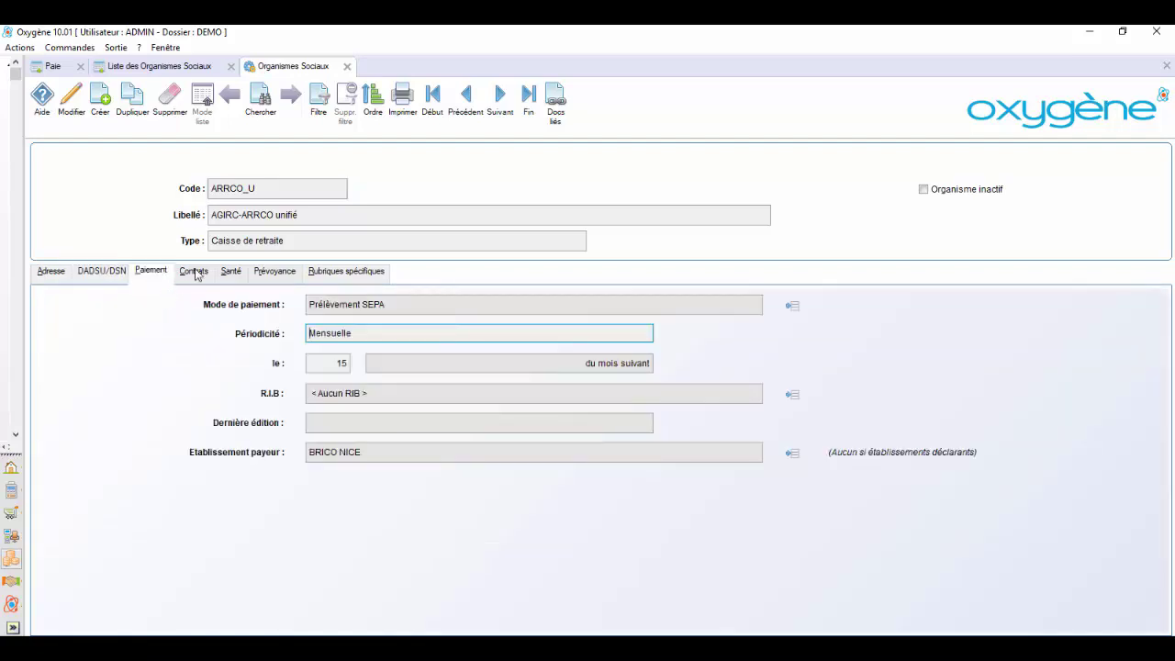
left_click(346, 67)
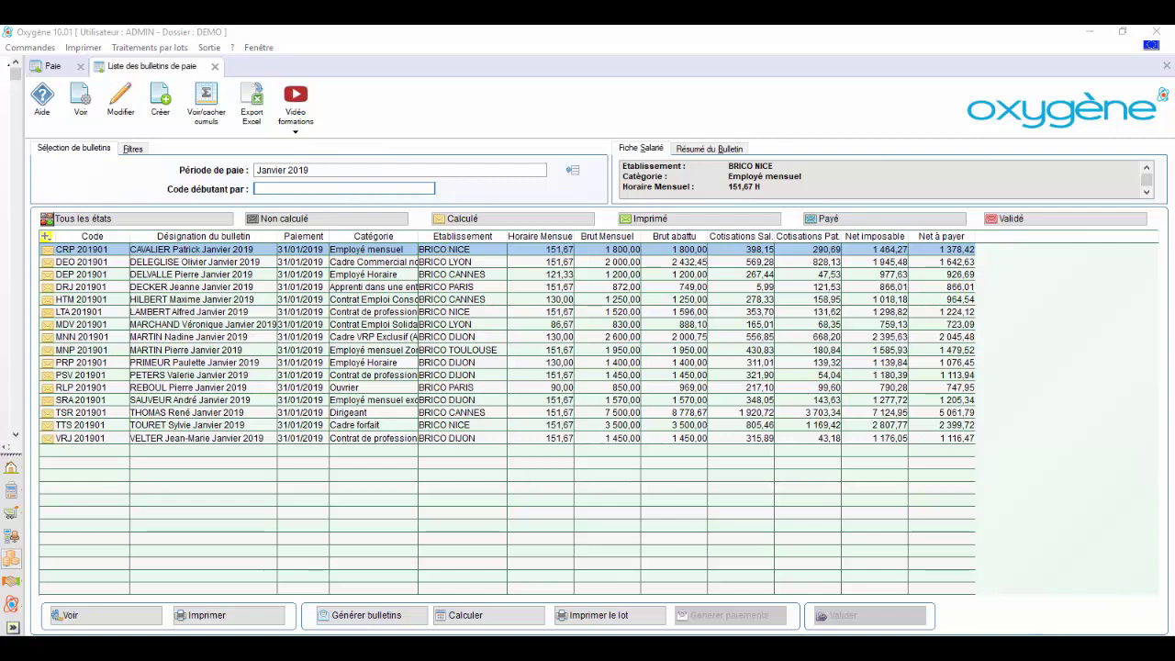
- Preview the detailed draft of the first Janvier 2019 payslip on screen, and examine the employer rate for Maladie, Maternité, Invalidité, Décès
left_click(225, 615)
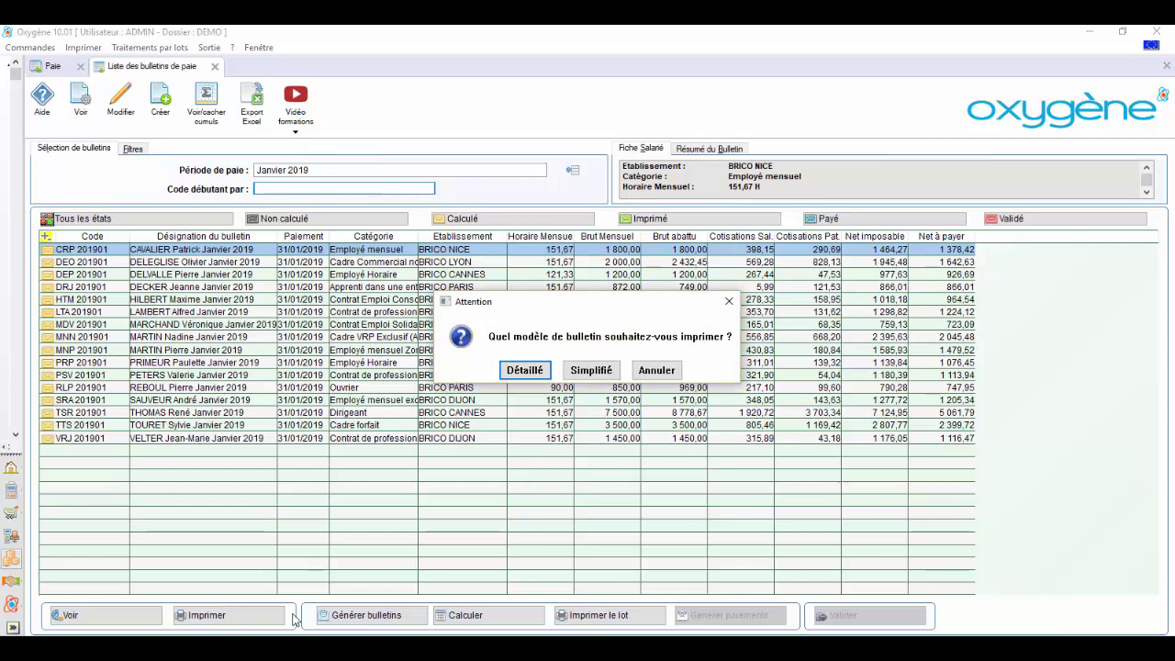
left_click(516, 372)
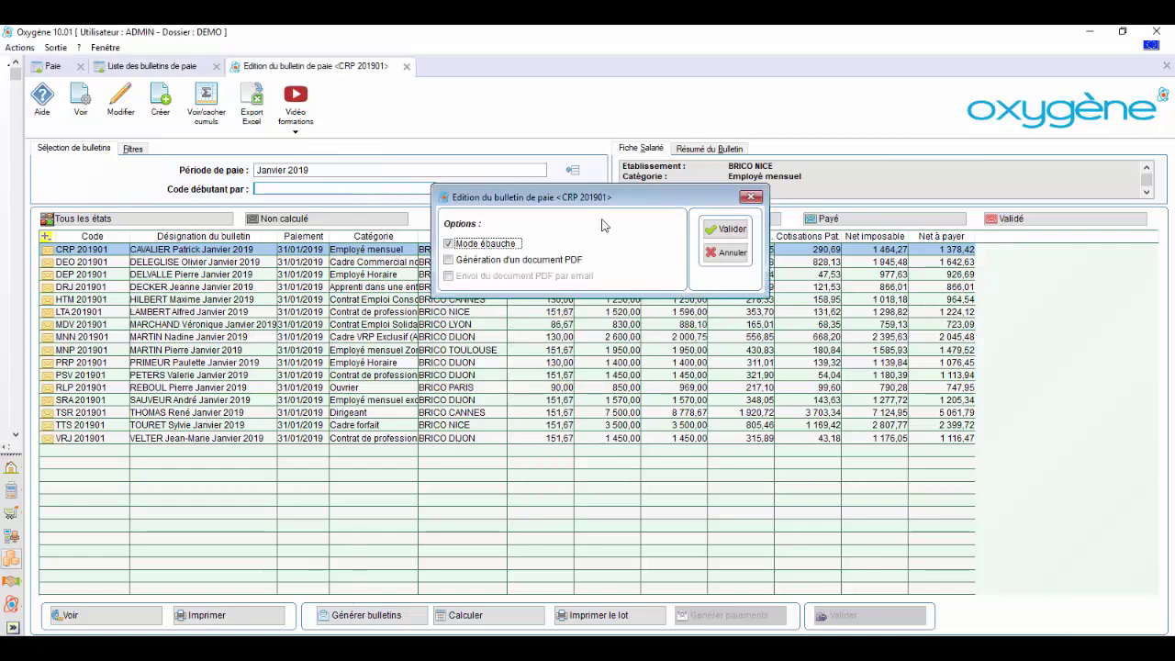
left_click(724, 229)
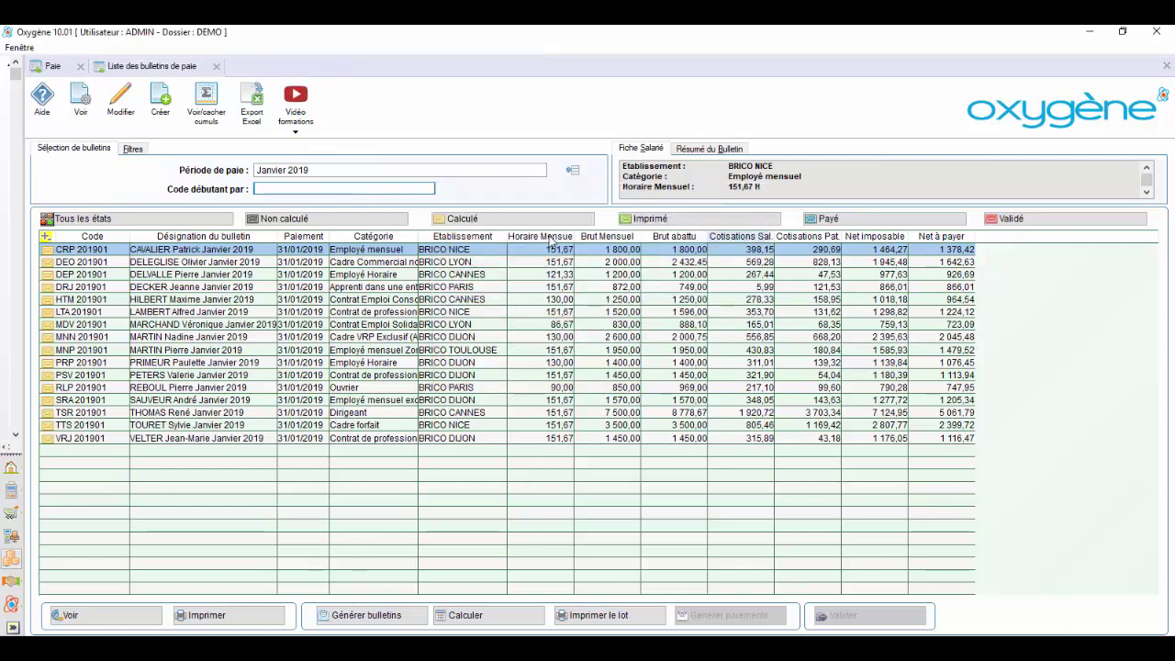
left_click(312, 163)
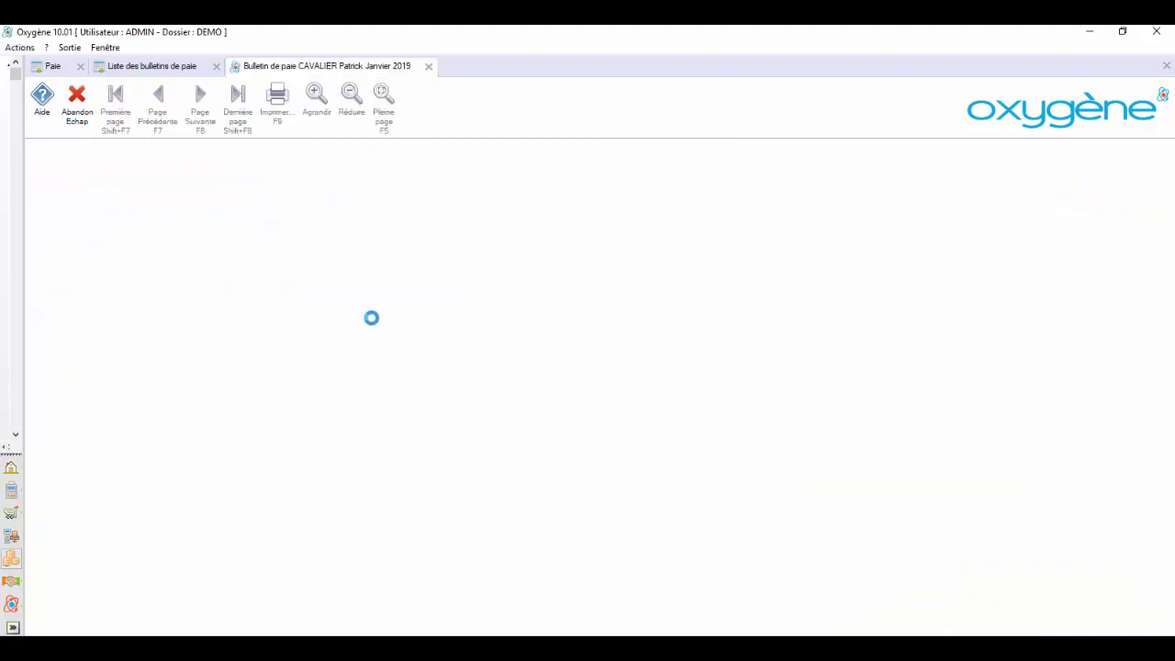
left_click_drag(1171, 620, 1171, 619)
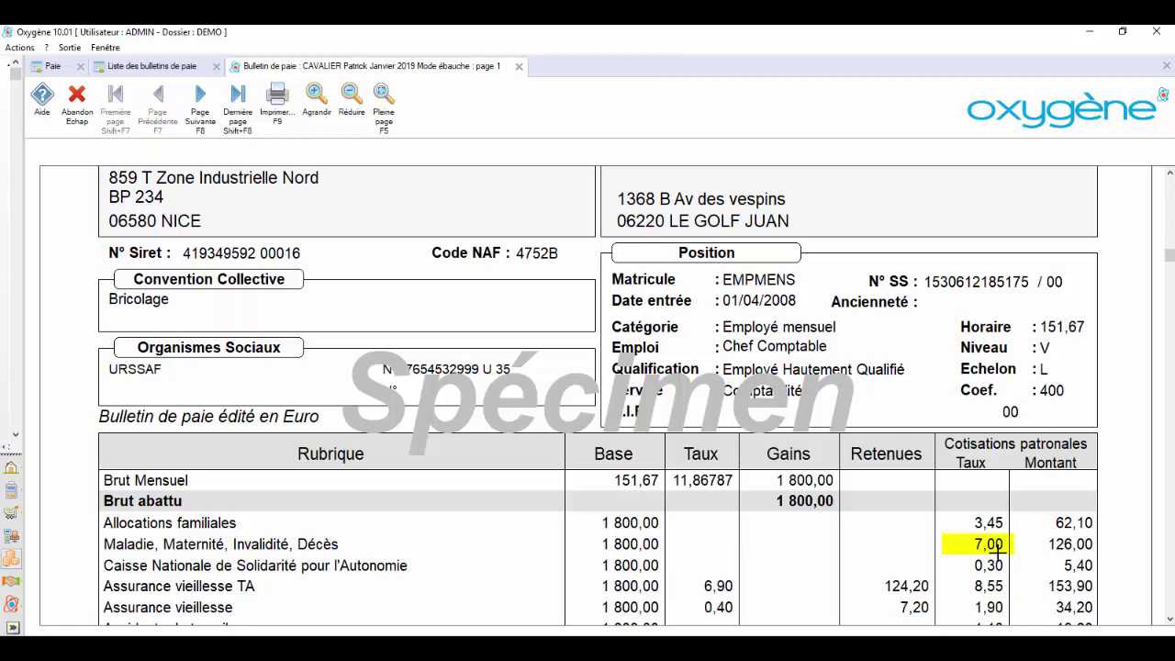
key("Escape")
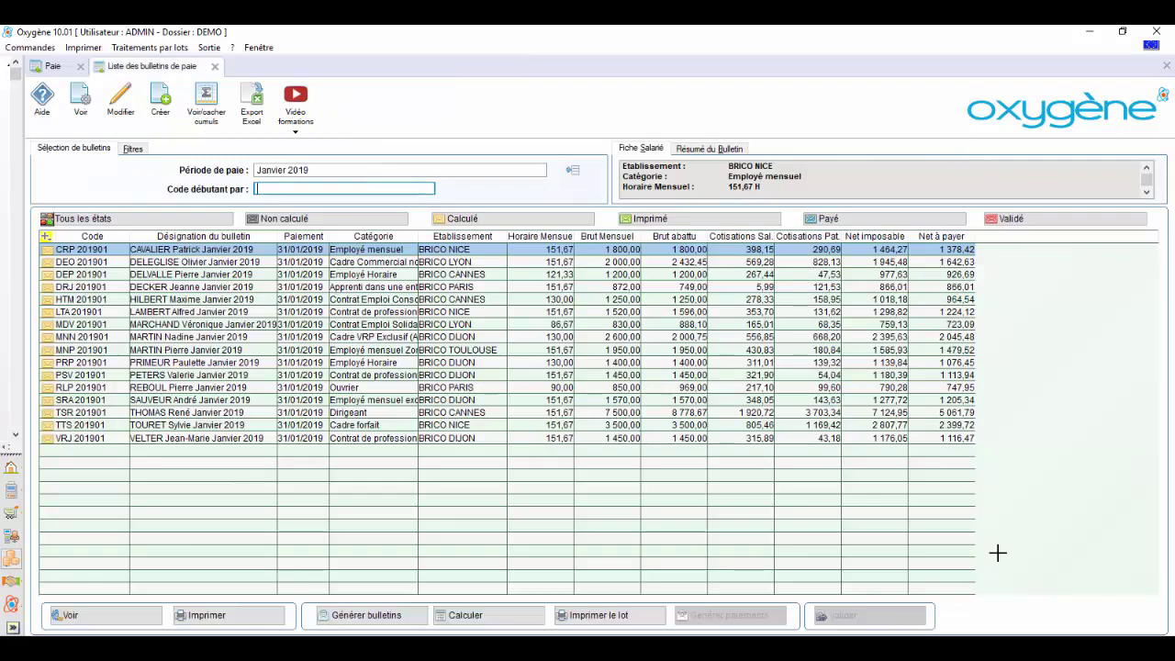
- Preview on screen the detailed draft of the Janvier 2019 payslip for the Dirigeant at BRICO CANNES
left_click(64, 413)
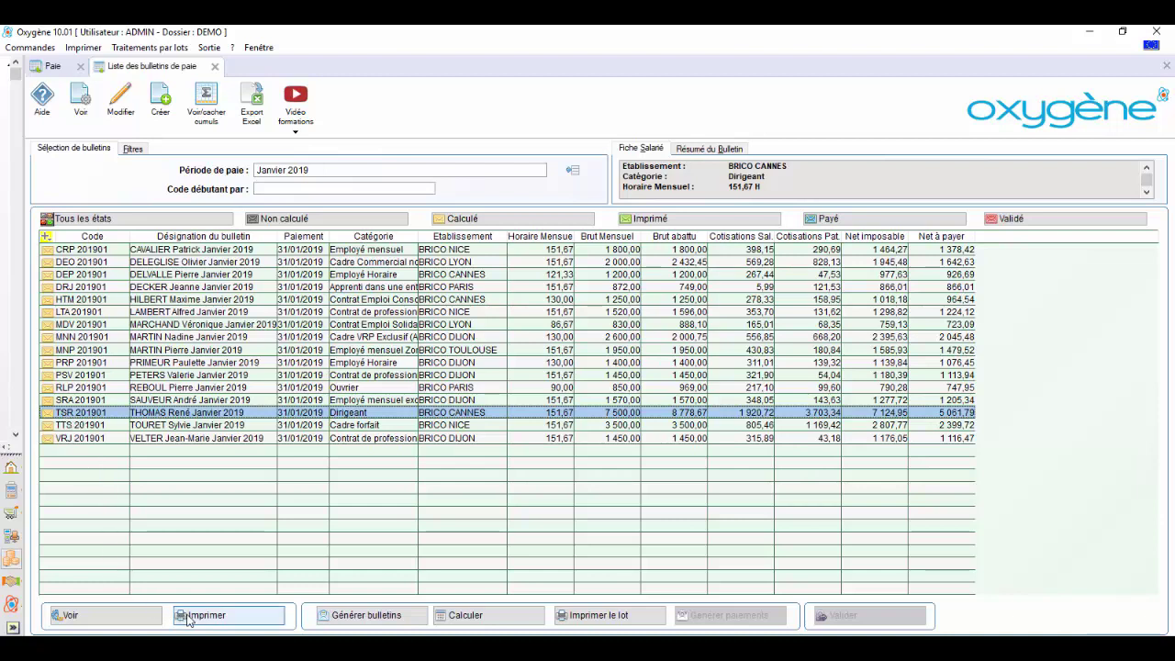
left_click(241, 608)
left_click(523, 373)
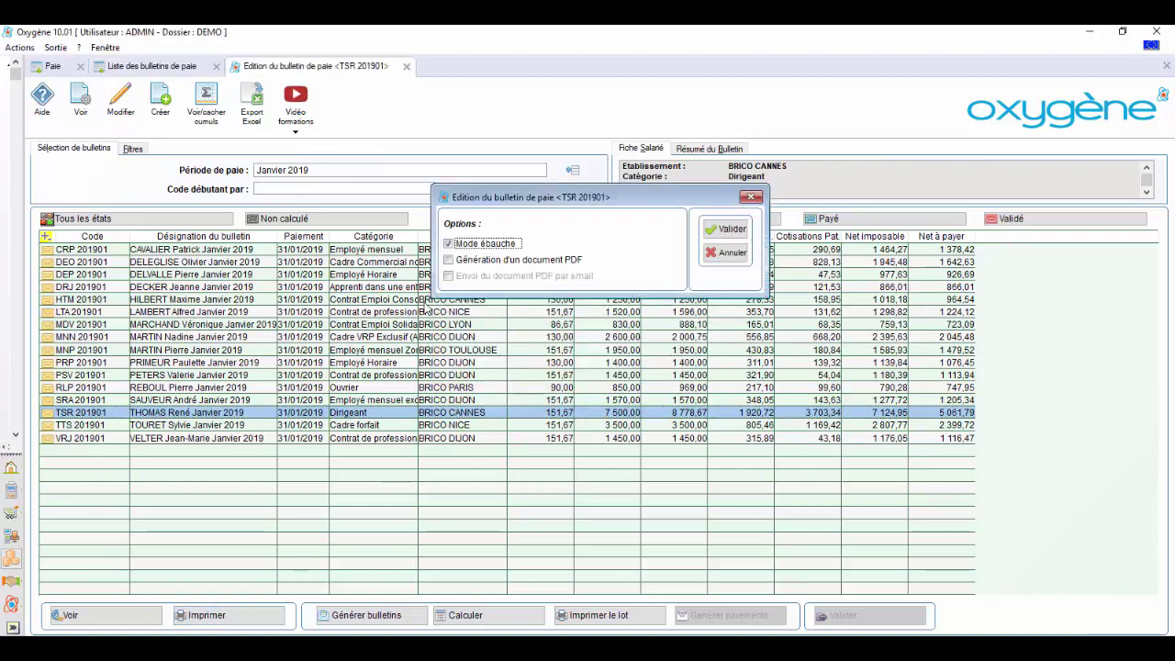
left_click(725, 230)
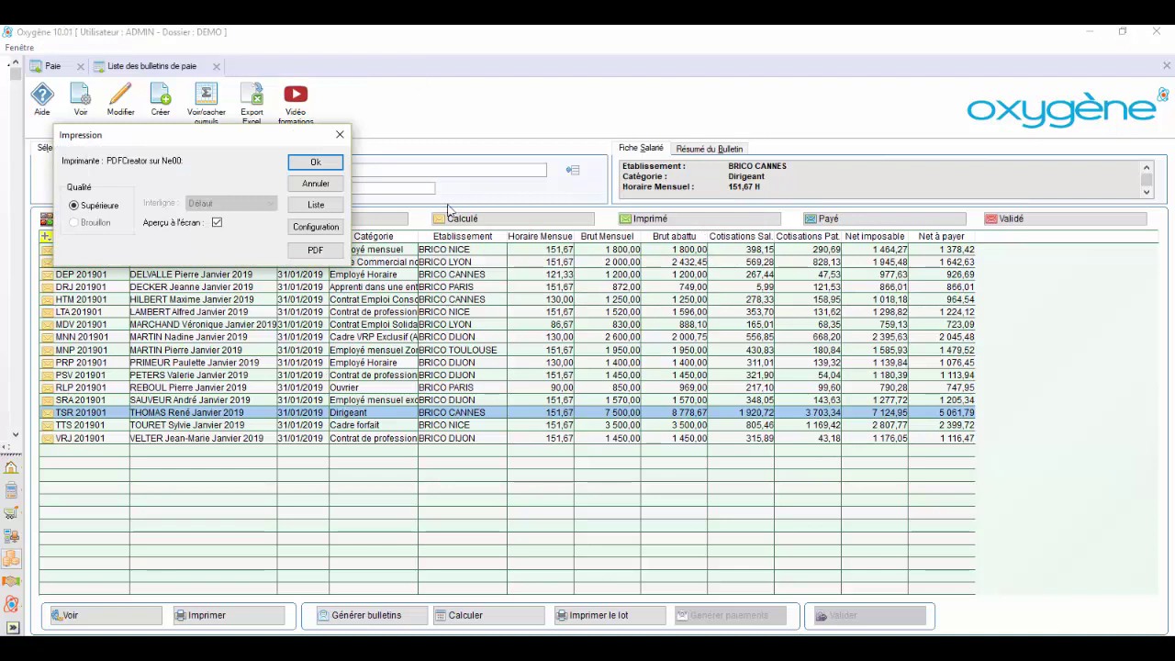
left_click(304, 163)
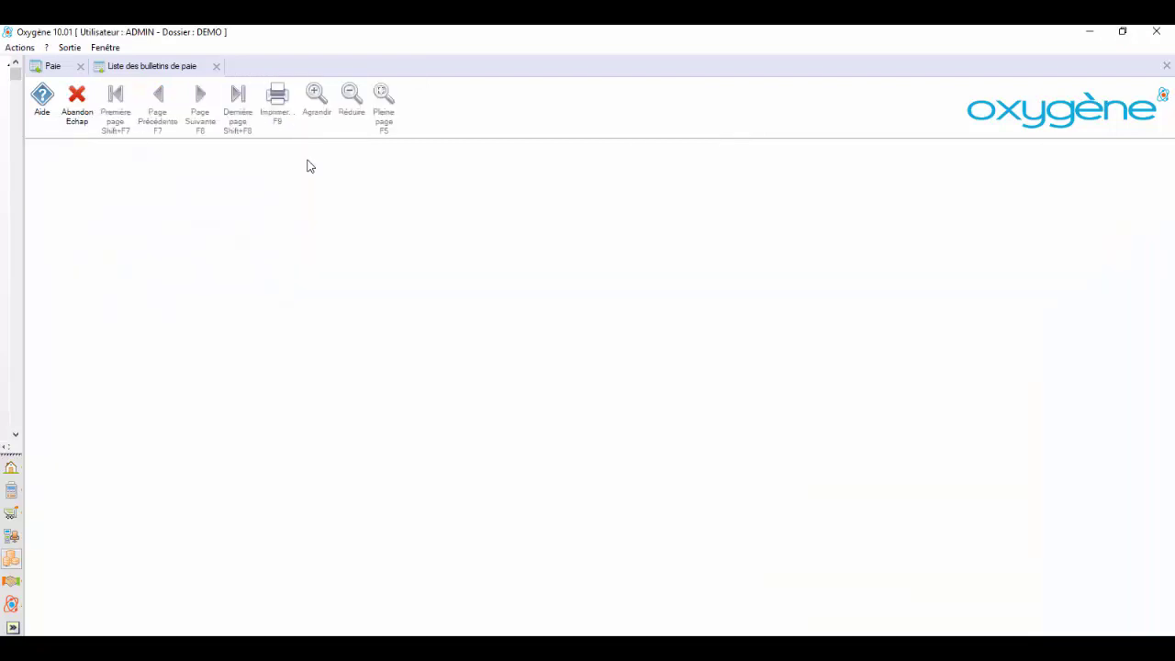
- Examine the employer rates for Maladie and Complément Assurance maladie in the Dirigeant's draft payslip, and close the preview
scroll(418, 322, "down", 5)
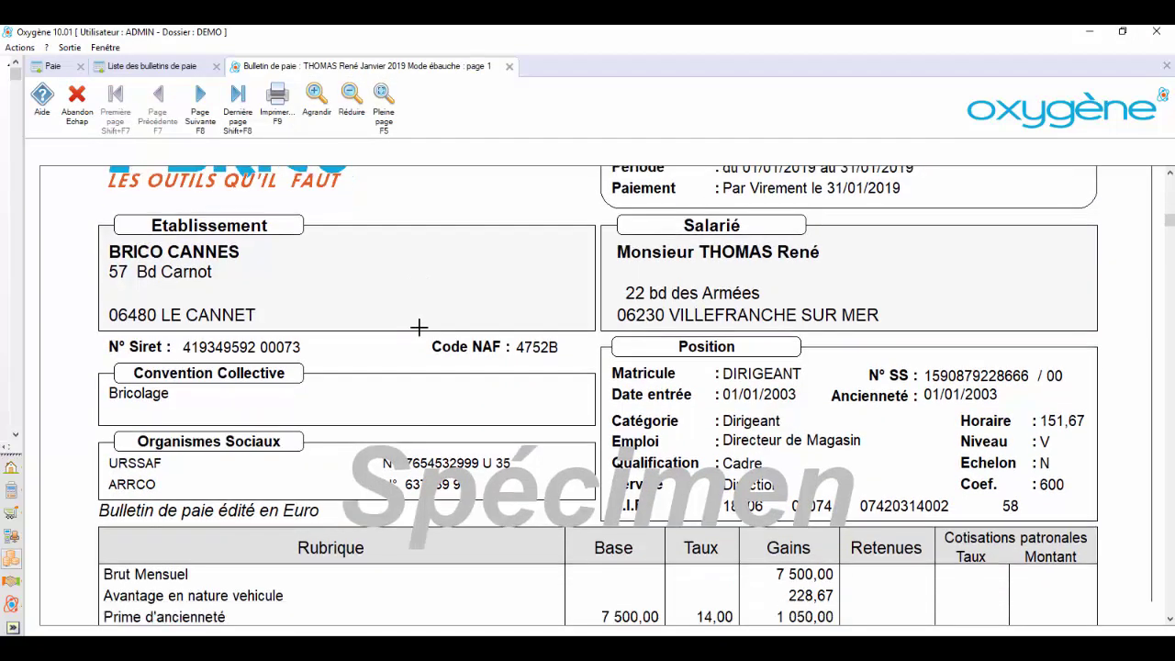
scroll(426, 318, "down", 3)
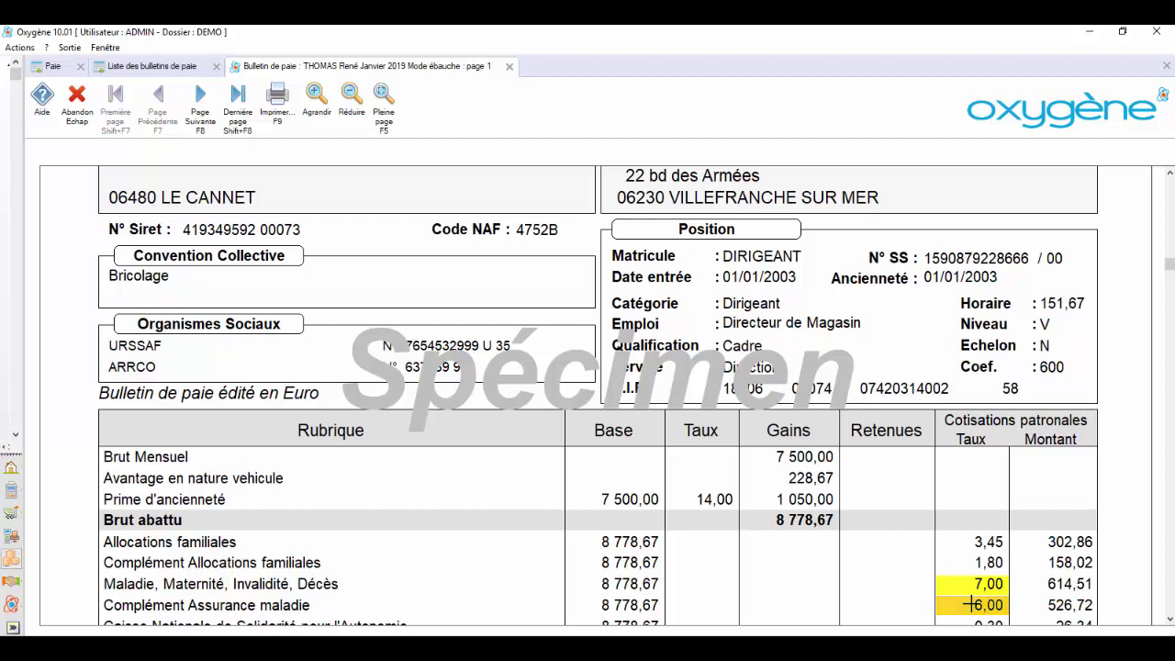
key("Escape")
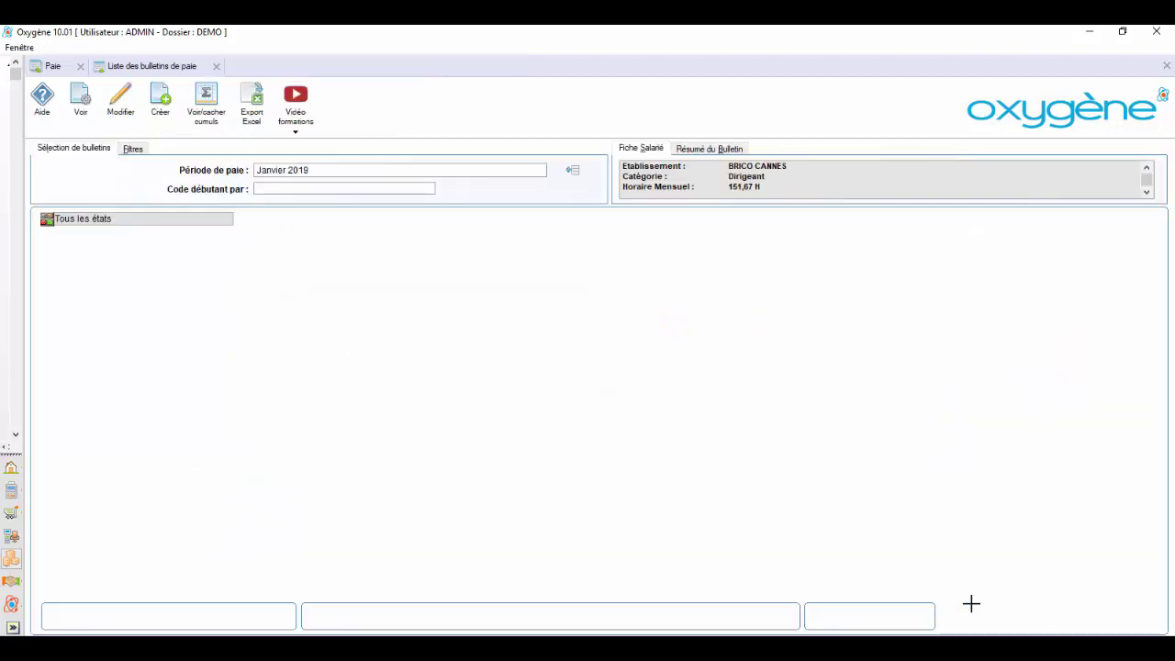